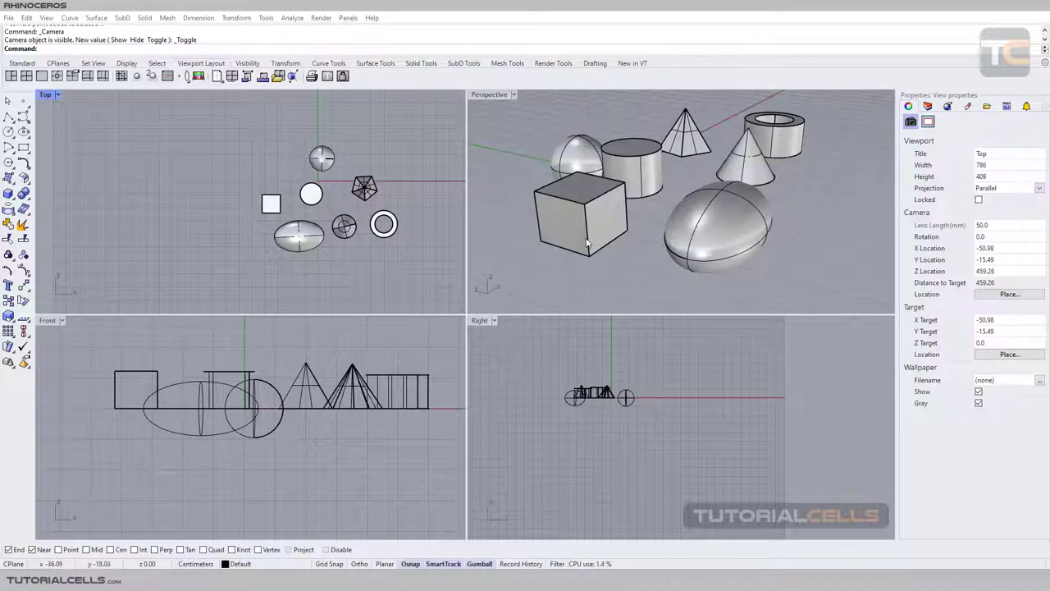
Step: Right-drag in the Perspective viewport to orbit it to a new viewing angle
right_drag(574, 246, 644, 245)
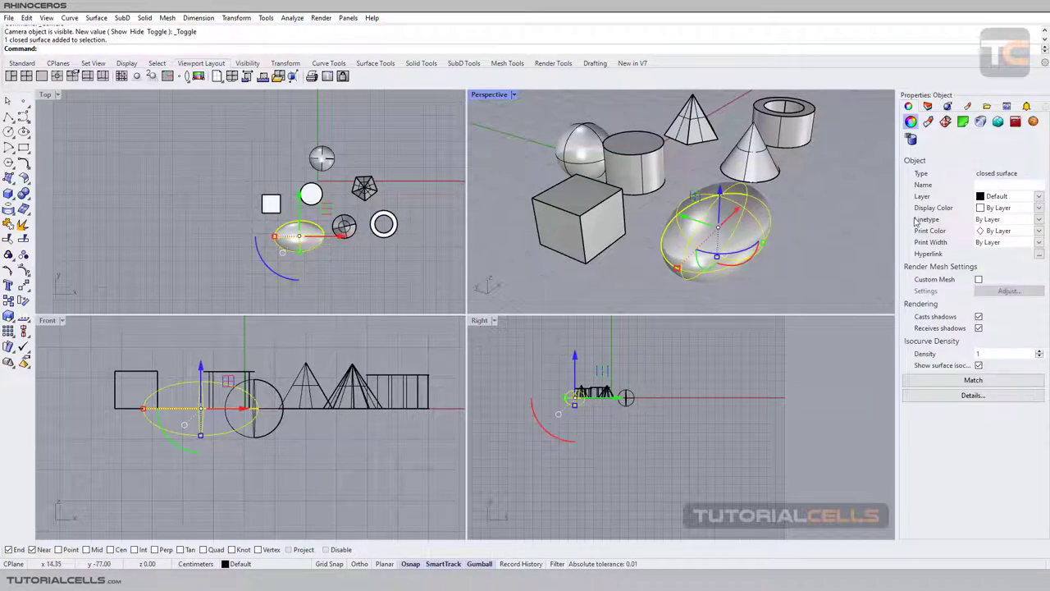
Step: Deselect the ellipsoid, zoom the Perspective view out, and orbit it to a new side
key(Escape)
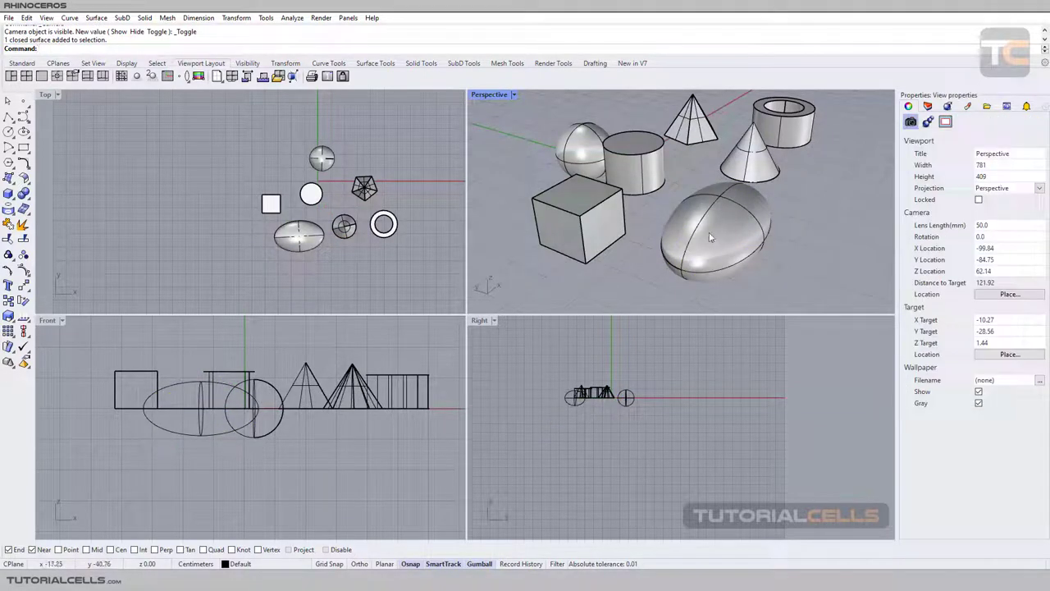
scroll(709, 232, down, 4)
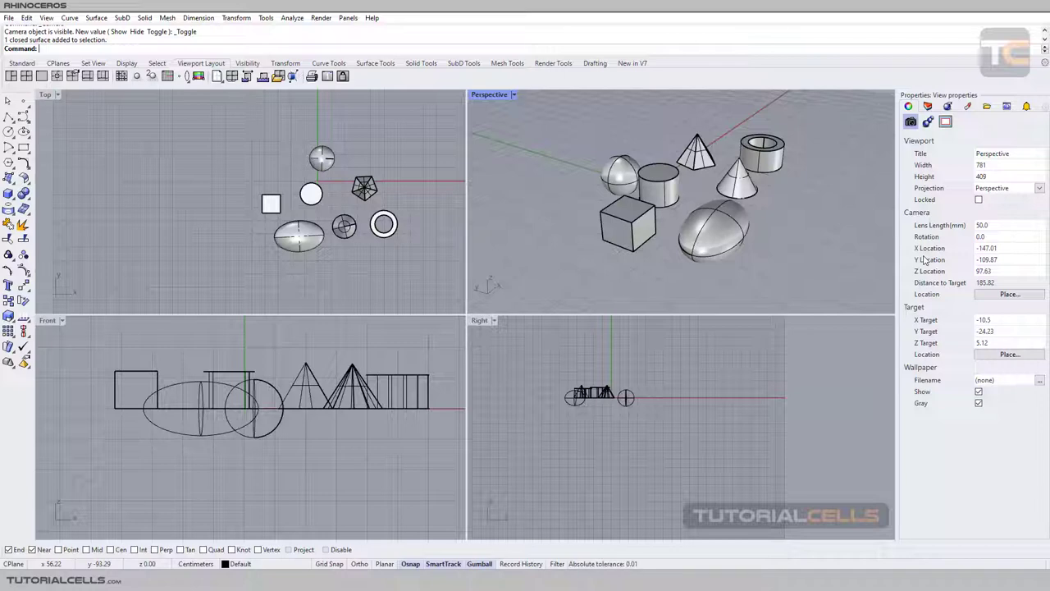
mouse_move(716, 219)
right_down()
mouse_move(767, 210)
mouse_move(656, 209)
right_up()
scroll(382, 225, down, 2)
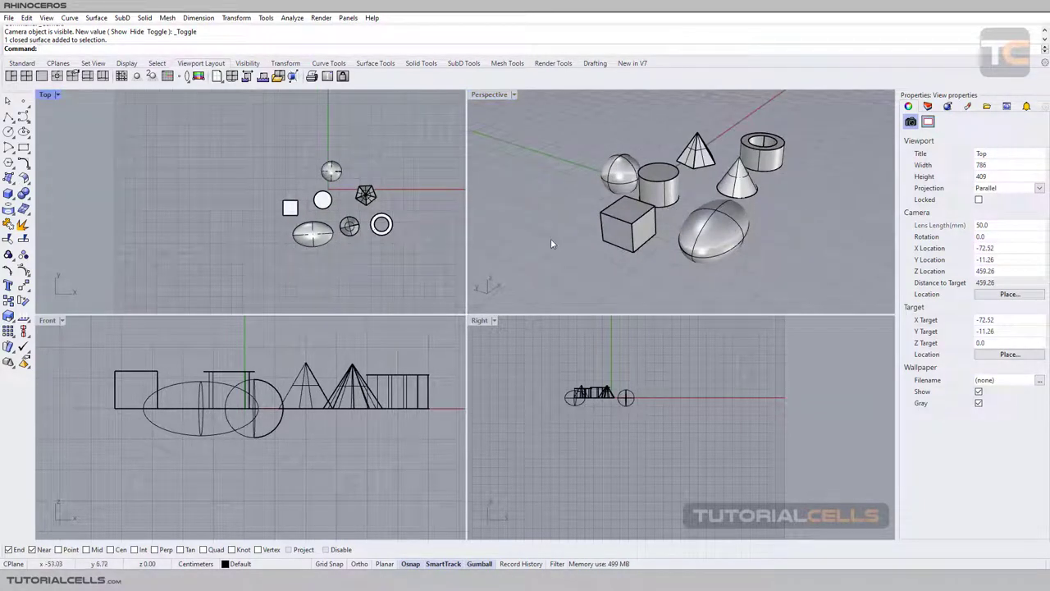
right_drag(551, 244, 520, 231)
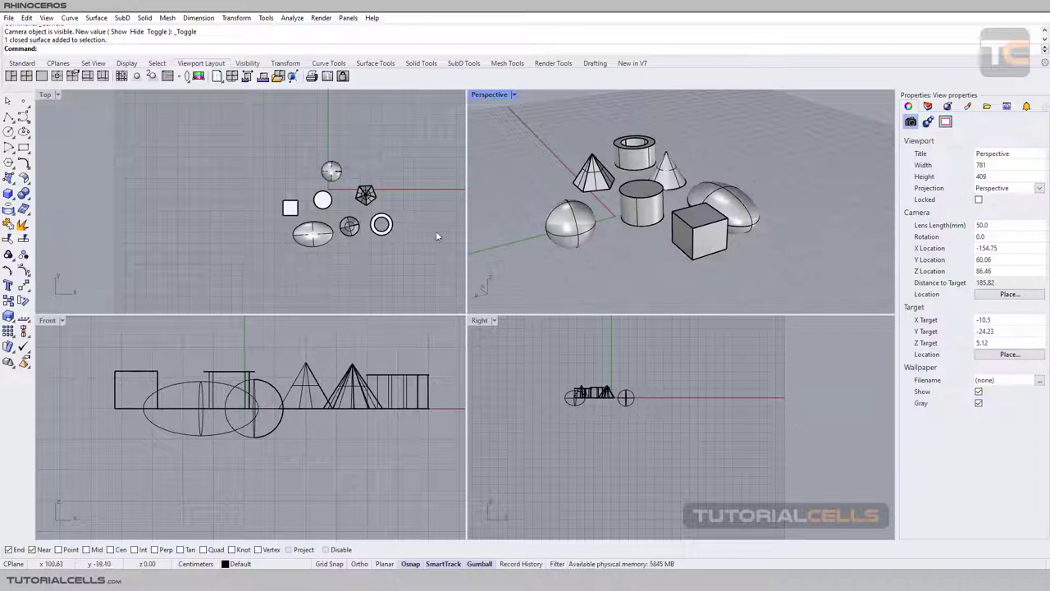
Step: Toggle the camera display on (F6), then zoom and orbit Perspective to about 186 units from target
key(F6)
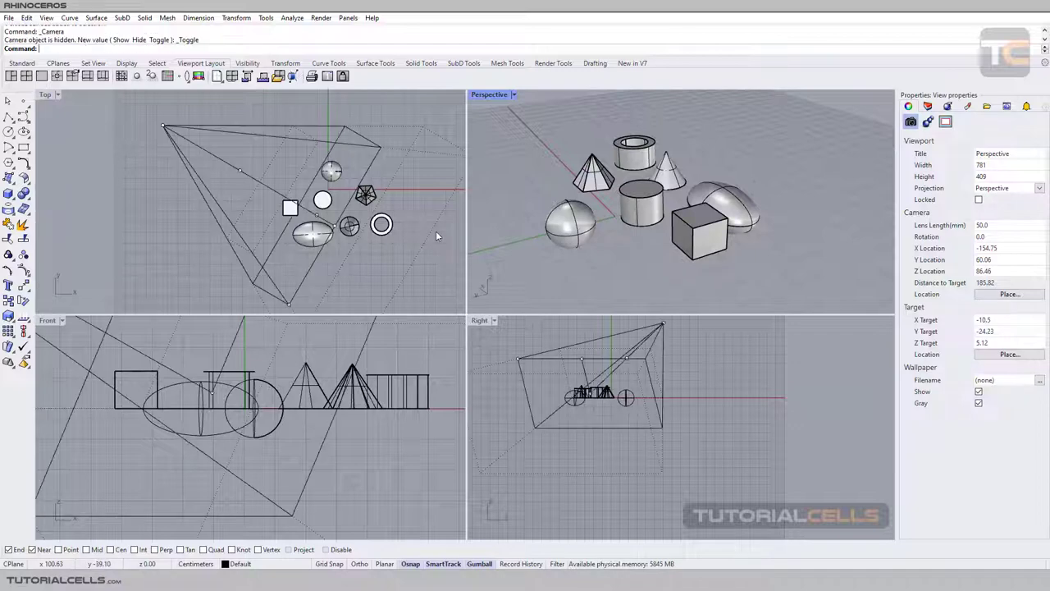
scroll(638, 226, down, 2)
scroll(683, 233, down, 2)
right_drag(683, 233, 619, 231)
scroll(300, 207, down, 3)
mouse_move(710, 248)
right_down()
mouse_move(689, 246)
mouse_move(731, 245)
right_up()
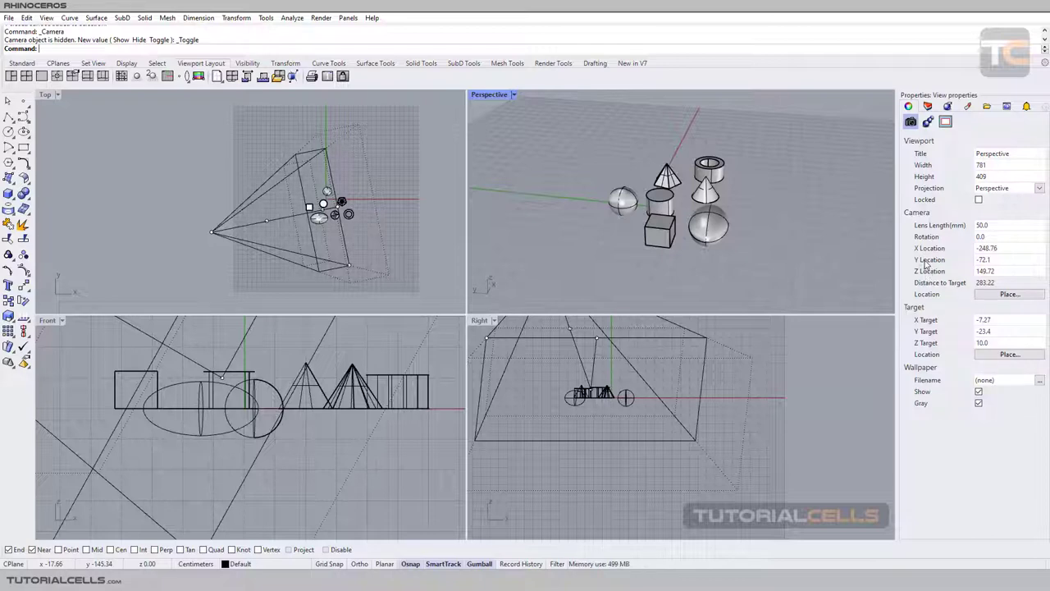
scroll(676, 195, up, 3)
right_drag(676, 195, 660, 201)
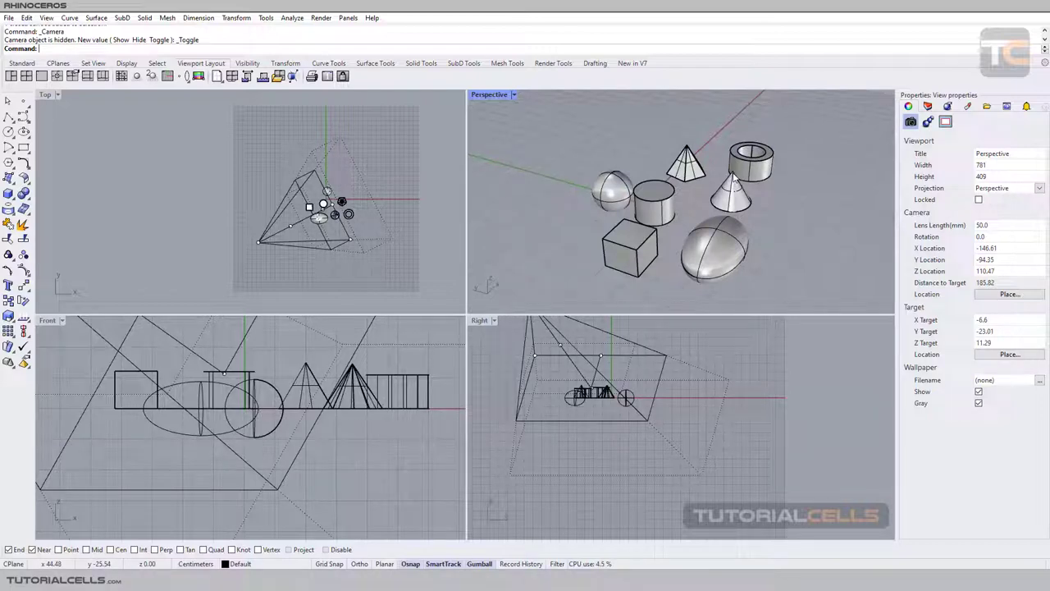
Step: Relocate the camera to a ground-level point beside the objects, picked in the Top view
click(991, 295)
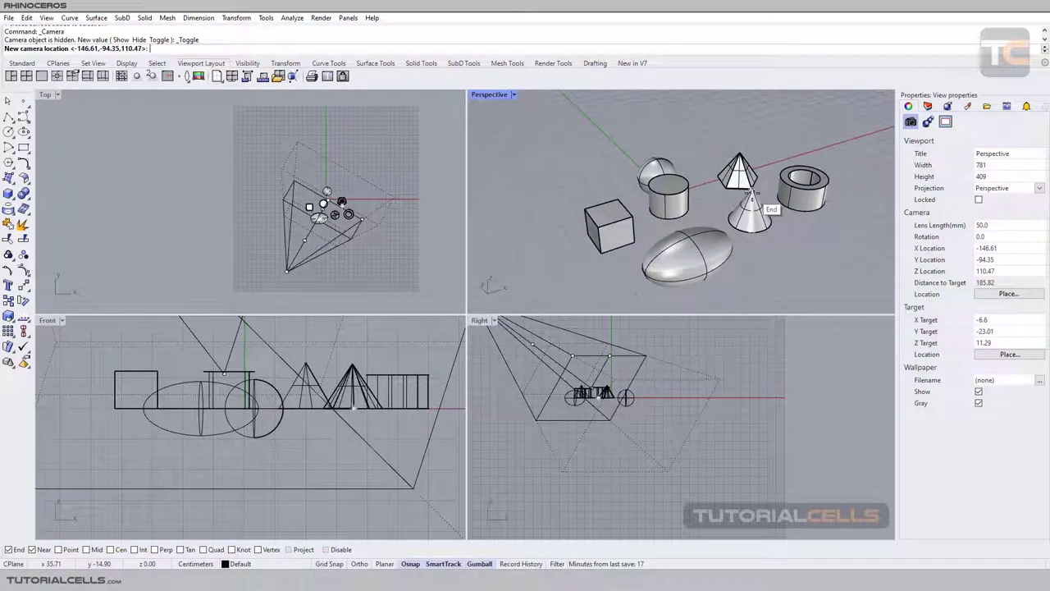
click(298, 408)
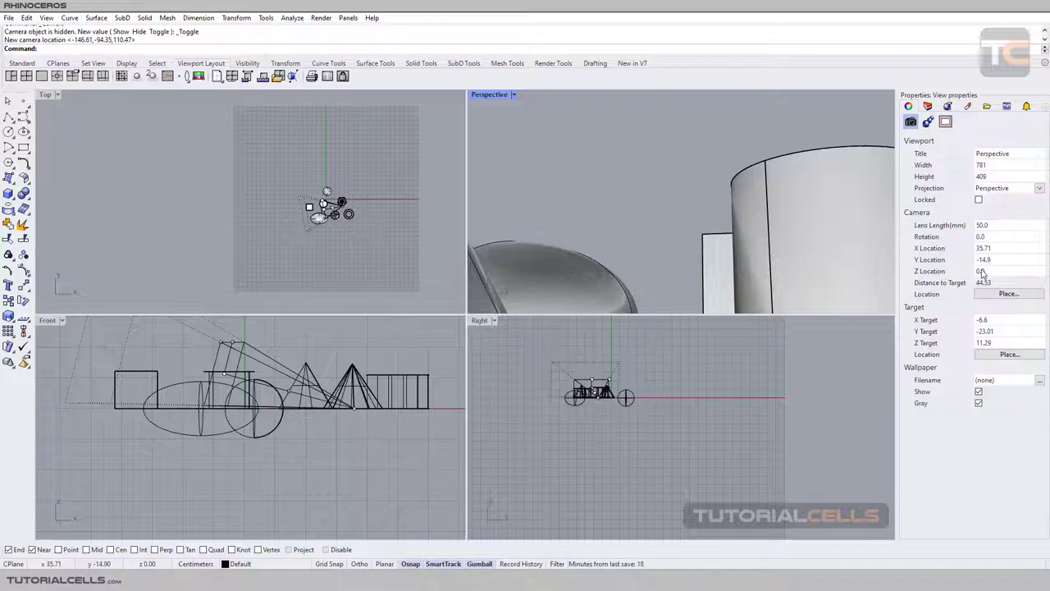
Step: Set the Perspective camera's Z Location to 10
double_click(983, 272)
text(10)
key(Return)
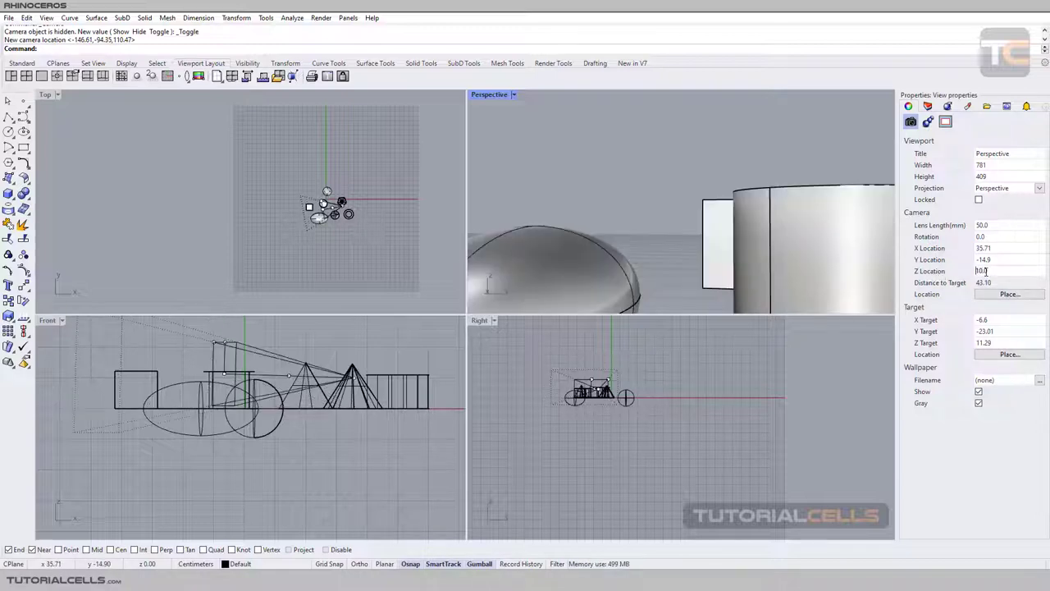
Step: Orbit, pan and zoom Perspective to frame all the objects from above
right_drag(684, 221, 624, 271)
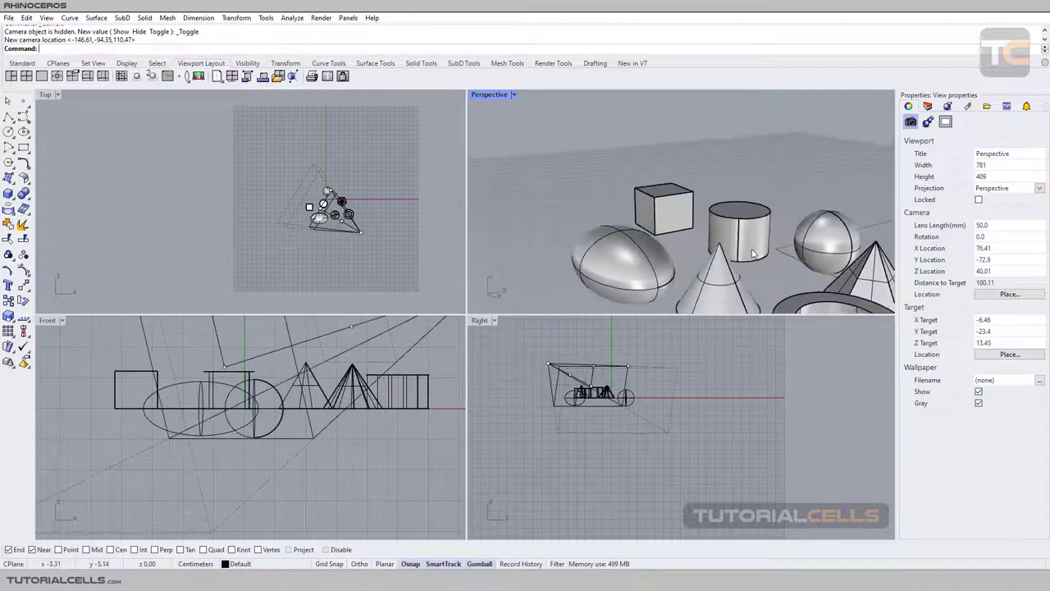
shift+right_drag(799, 252, 727, 227)
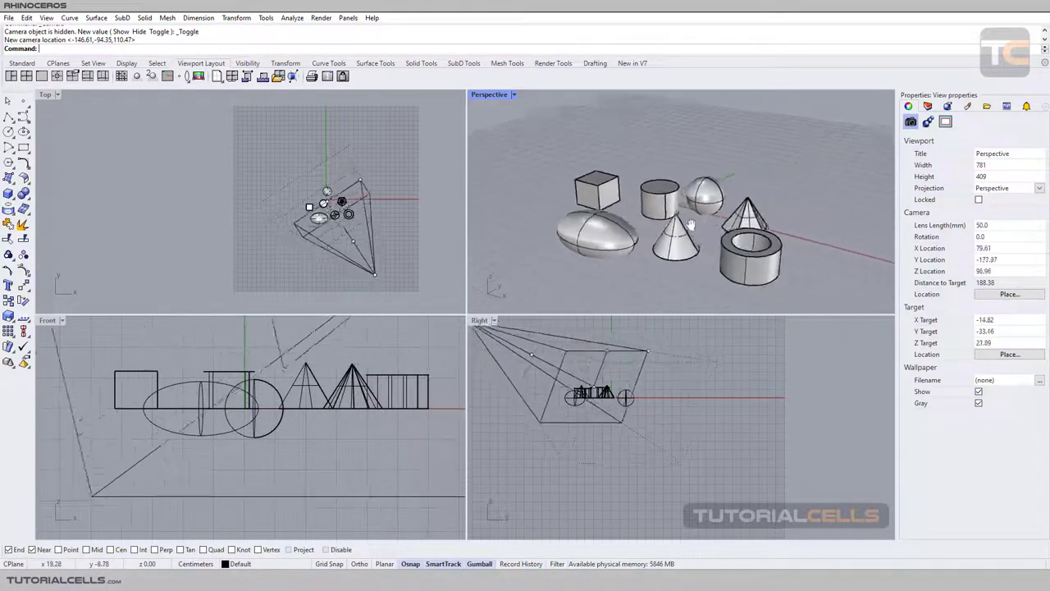
scroll(714, 224, up, 1)
scroll(695, 219, up, 1)
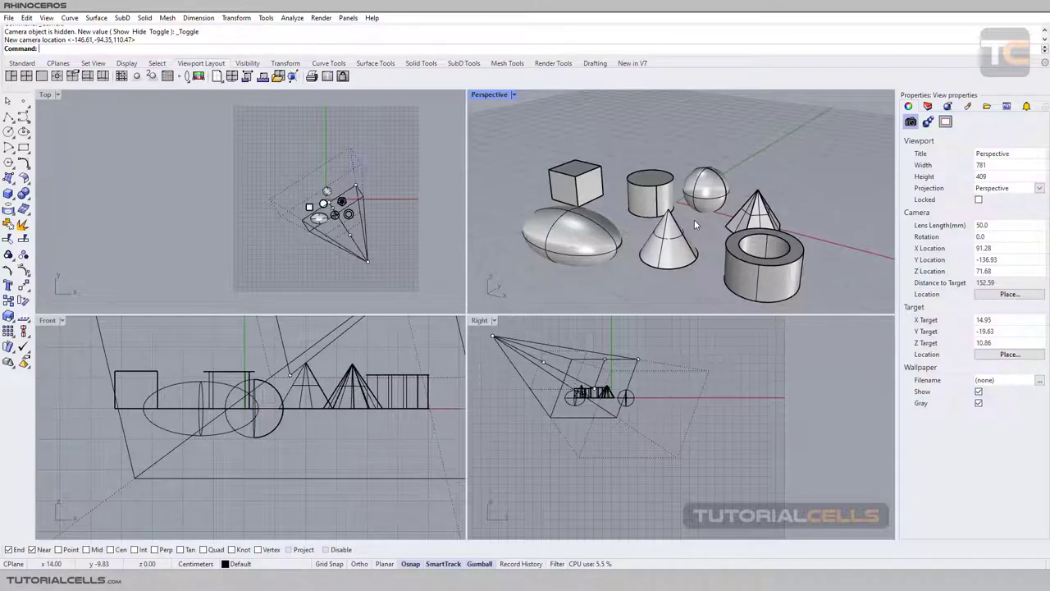
scroll(695, 219, down, 2)
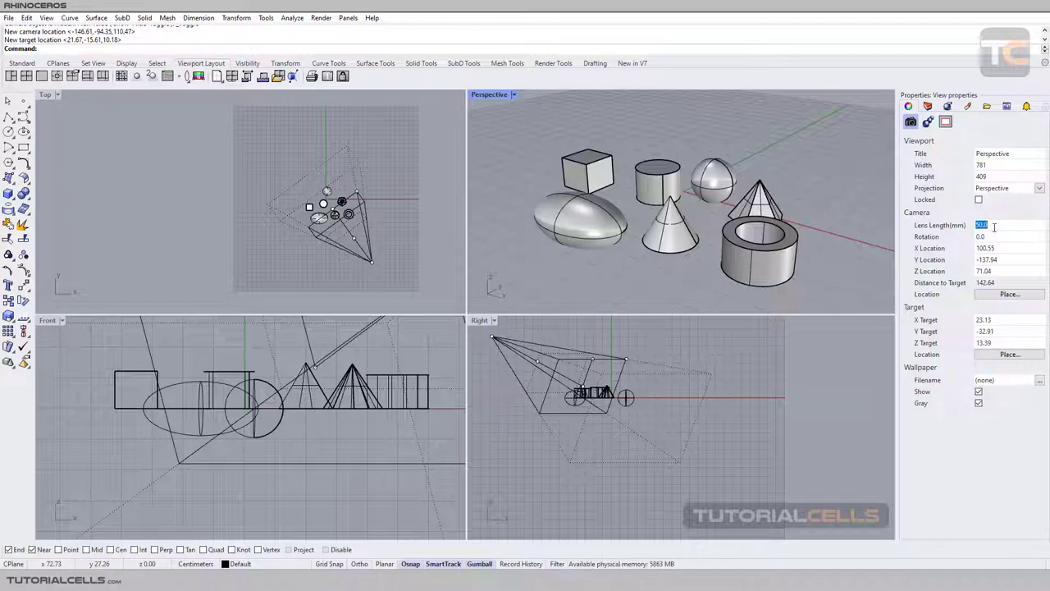
Step: Set the Perspective lens length to 100 mm, then reselect the lens length value
text(100)
key(Return)
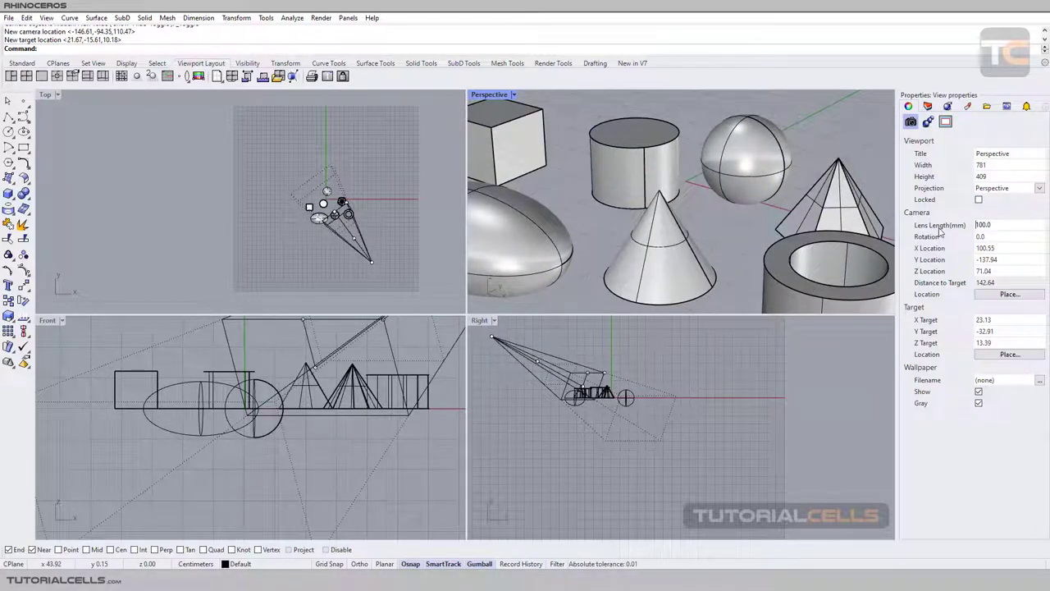
scroll(363, 260, up, 2)
scroll(362, 260, up, 2)
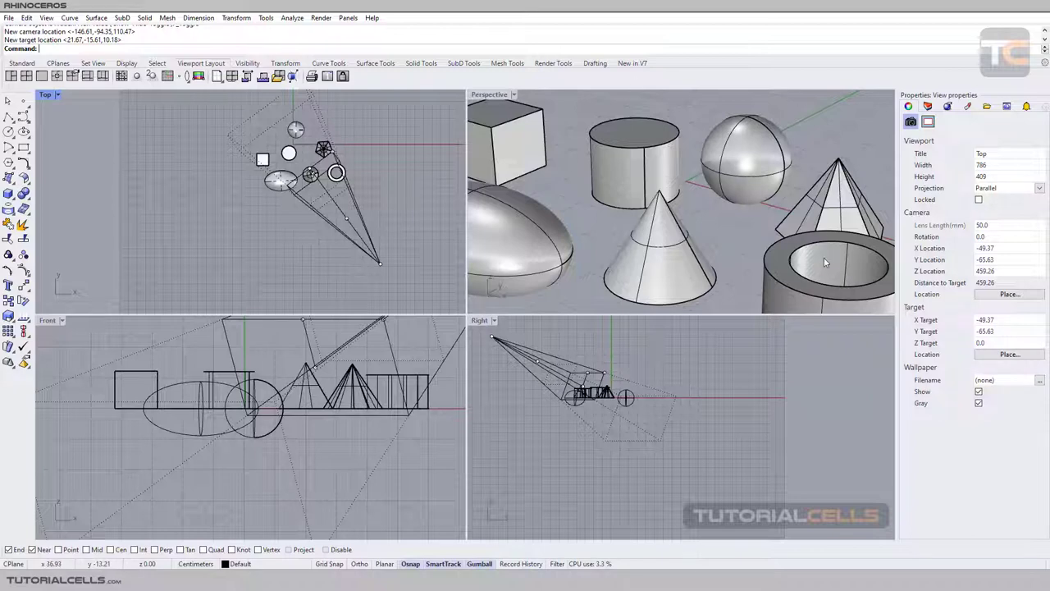
click(838, 120)
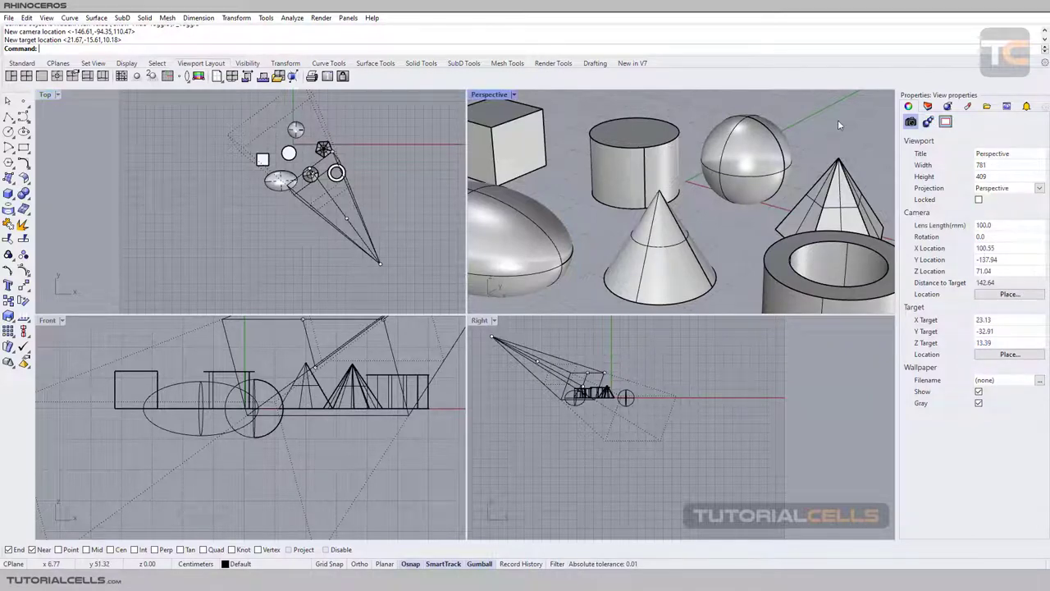
click(999, 229)
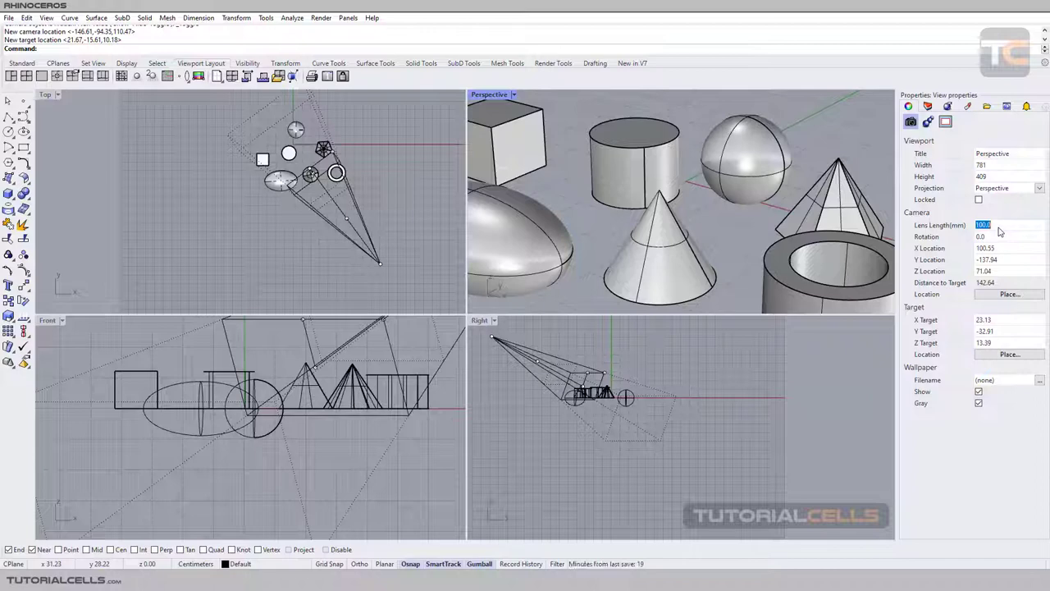
Step: Change the lens length to 10 mm and nudge the Top view left
text(10)
key(Return)
click(357, 179)
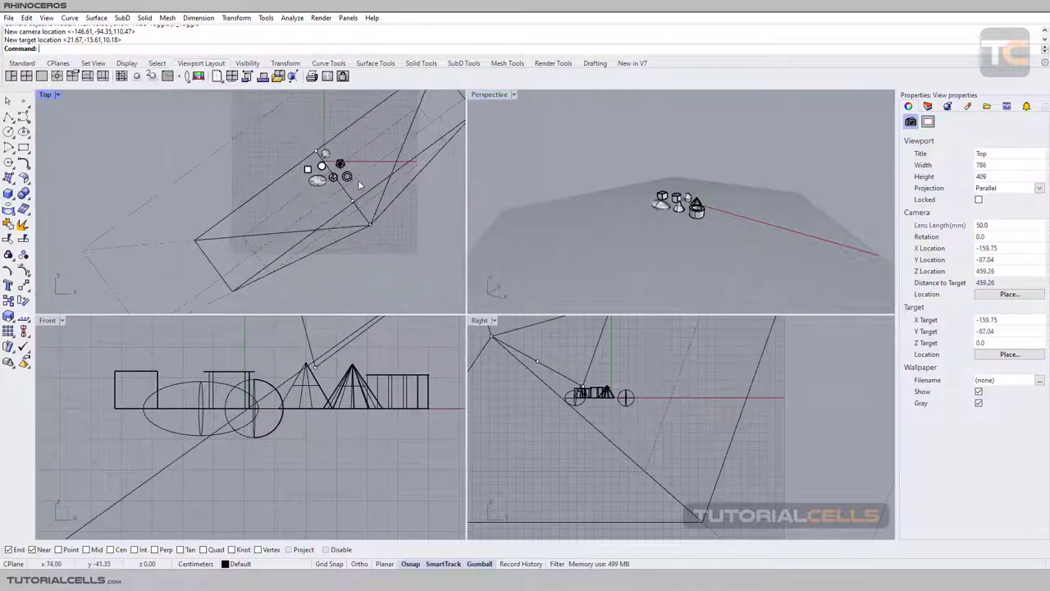
key(Left)
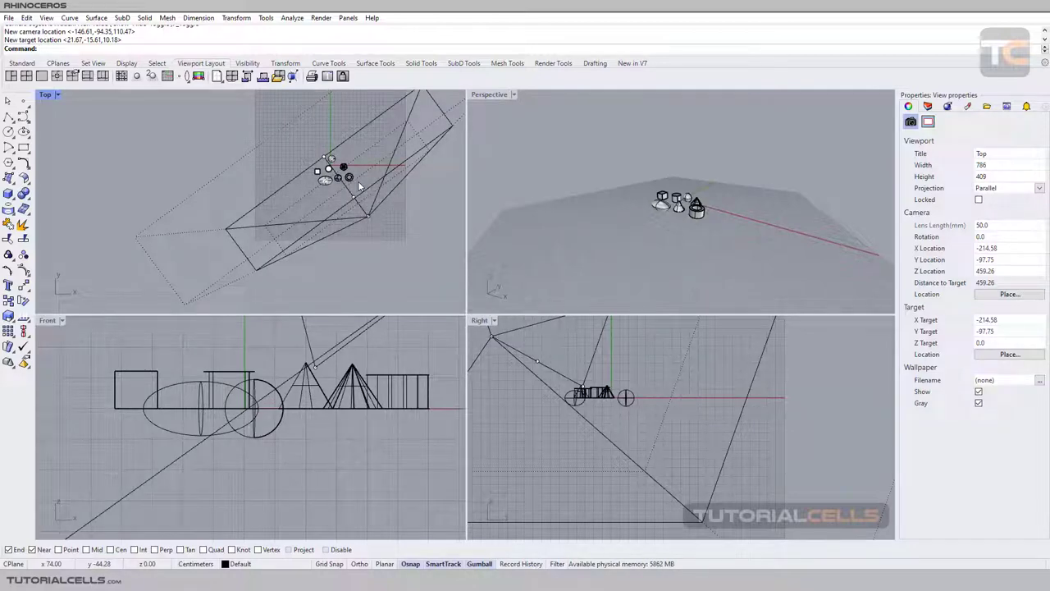
Step: Zoom the Perspective camera in and orbit it around the objects to another side
click(673, 211)
scroll(672, 211, up, 5)
scroll(679, 205, up, 3)
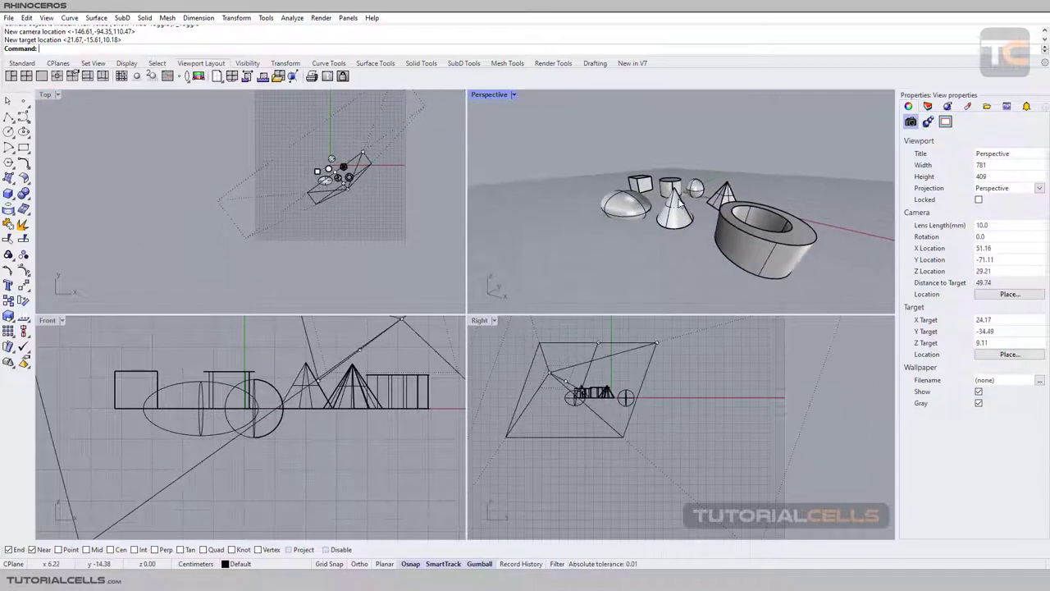
scroll(679, 205, up, 3)
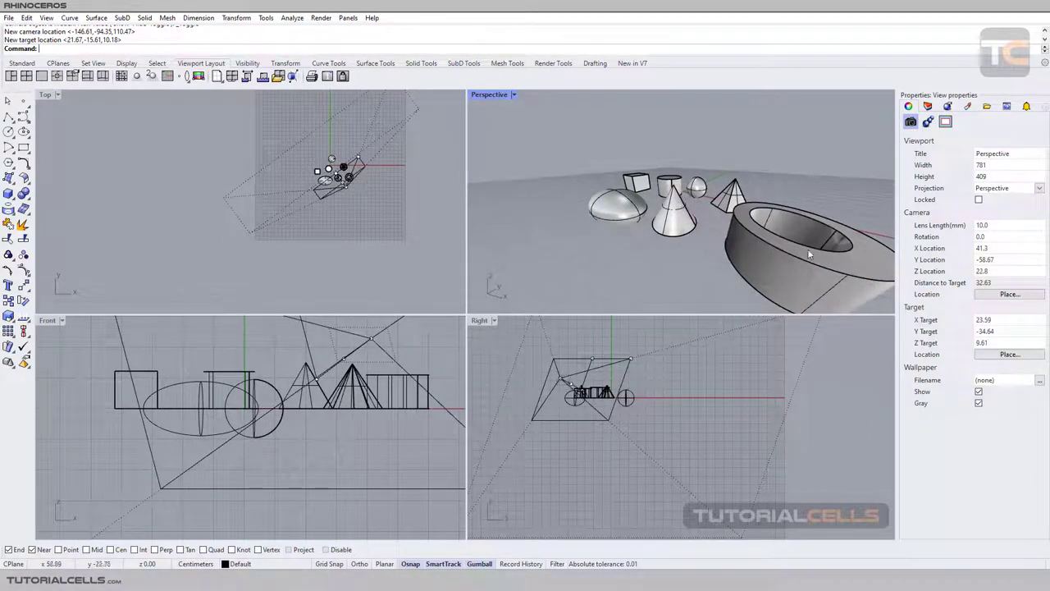
right_drag(780, 252, 531, 220)
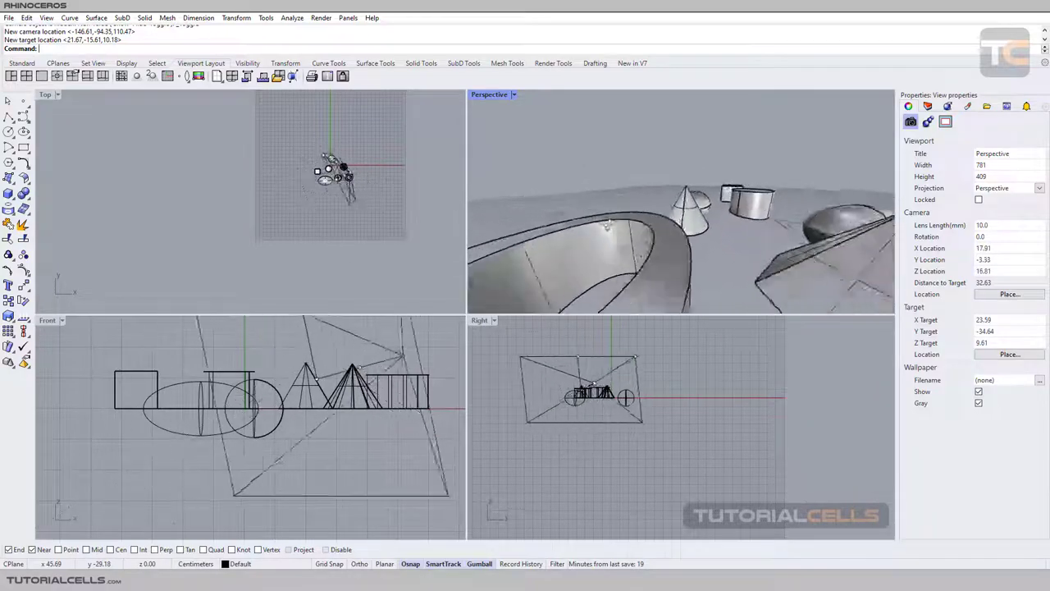
mouse_move(532, 220)
right_down()
mouse_move(810, 224)
mouse_move(786, 232)
right_up()
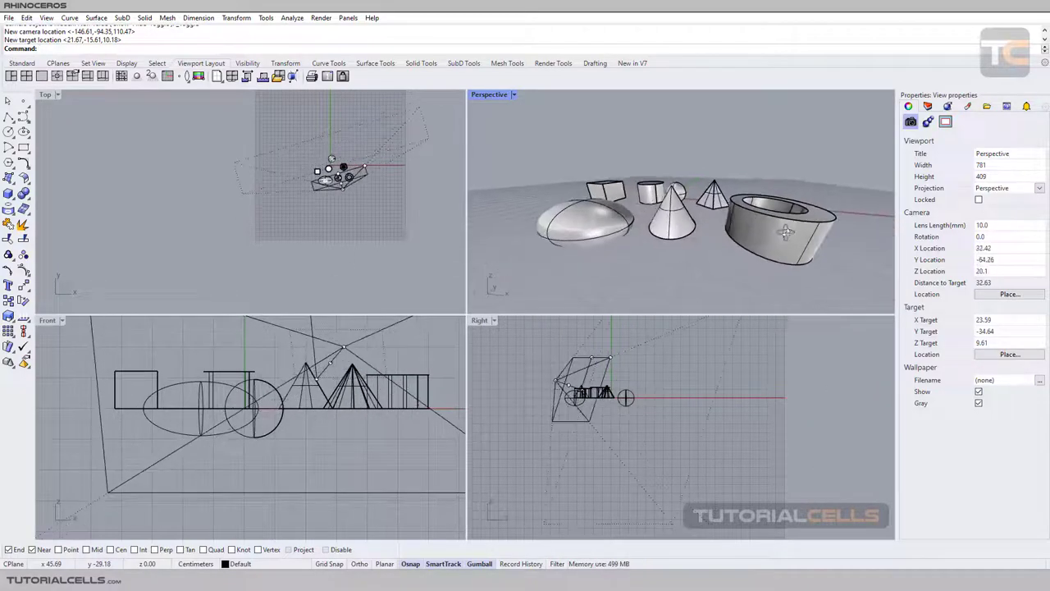
mouse_move(710, 223)
right_down()
mouse_move(666, 228)
mouse_move(604, 207)
mouse_move(558, 215)
right_up()
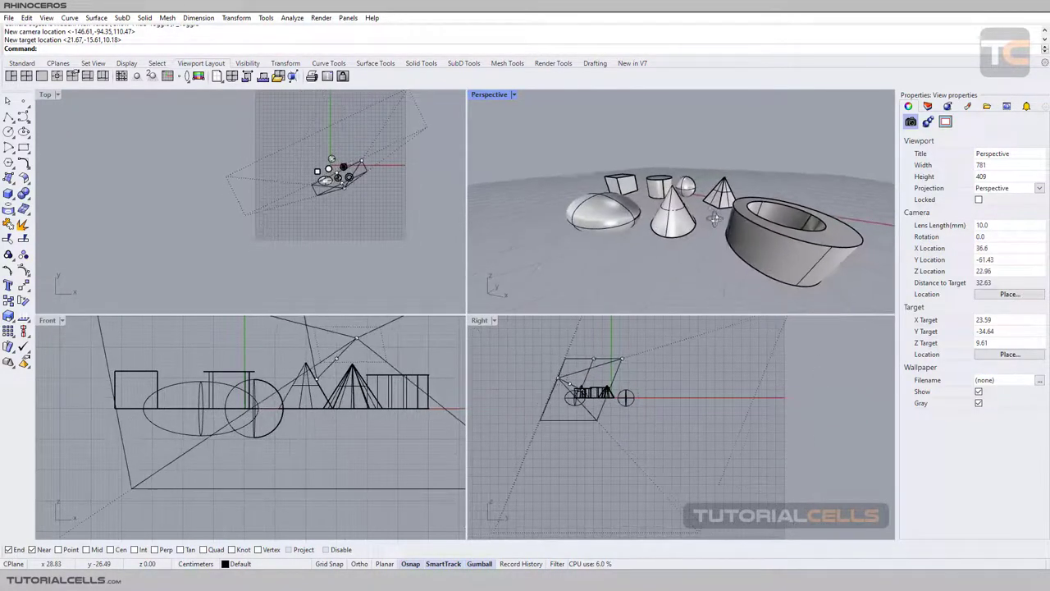
Step: Set Lens Length to 50 mm, then zoom out and turn the view until all objects fit
click(1012, 227)
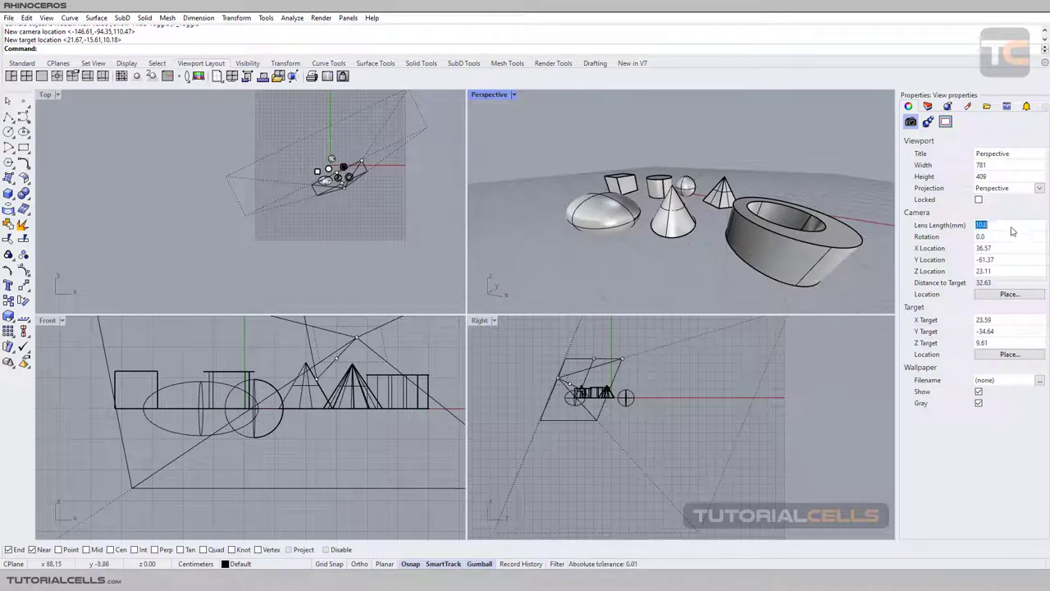
text(50)
key(Return)
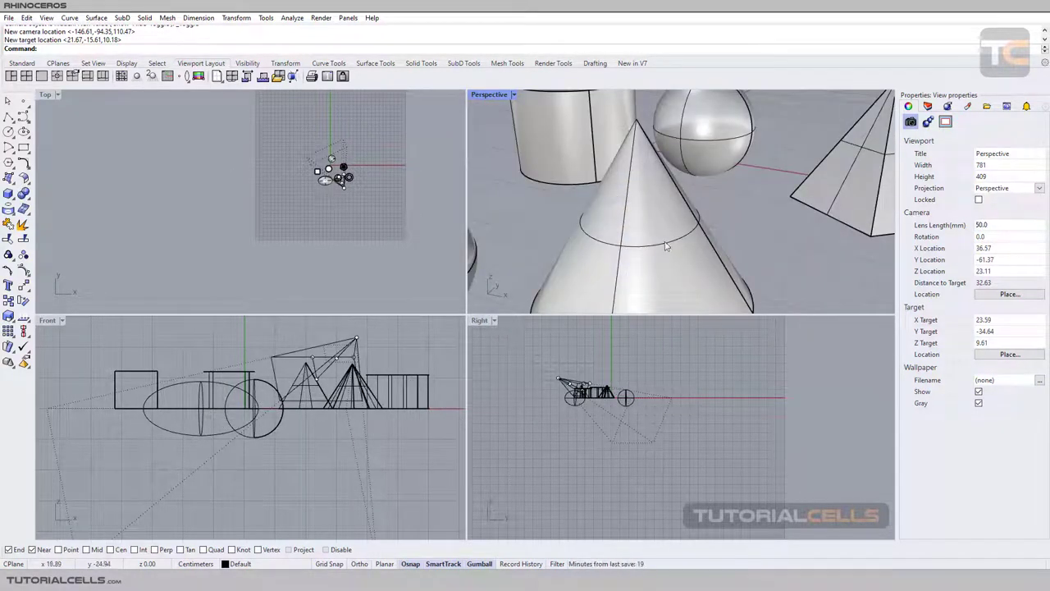
scroll(681, 223, down, 5)
mouse_move(691, 226)
right_down()
mouse_move(669, 223)
mouse_move(874, 288)
right_up()
scroll(669, 223, down, 5)
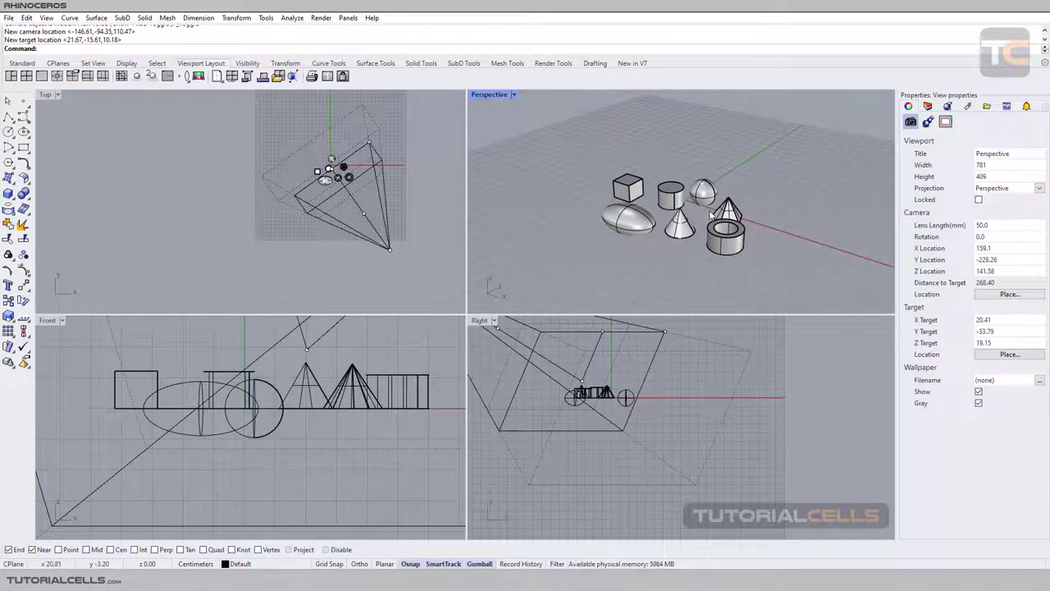
Step: Hide the camera frustum and orbit Perspective around the box using the gumball's rotate-view option
click(682, 200)
click(427, 386)
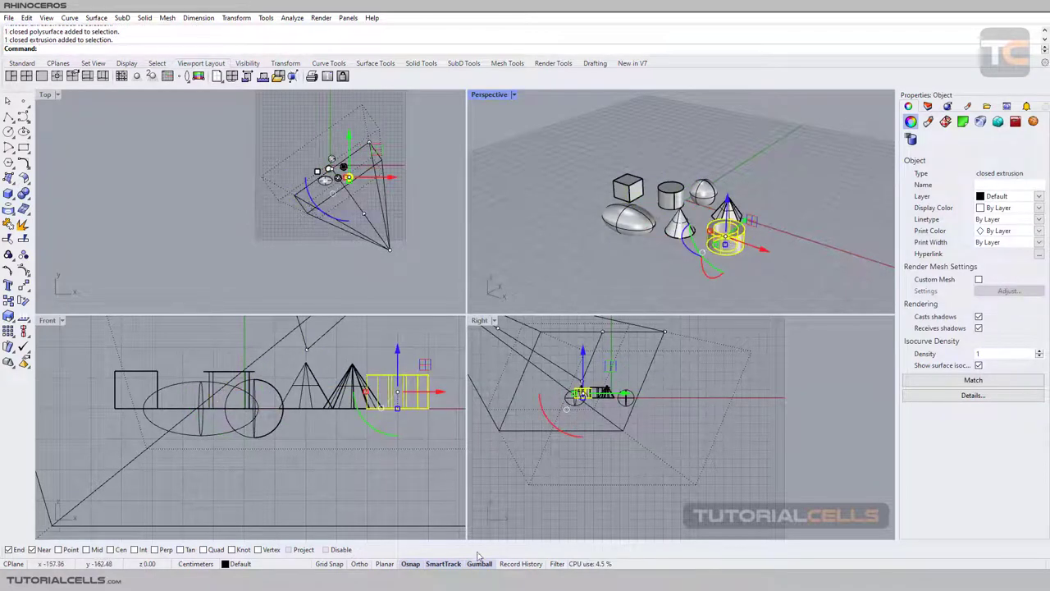
scroll(711, 255, up, 2)
key(F6)
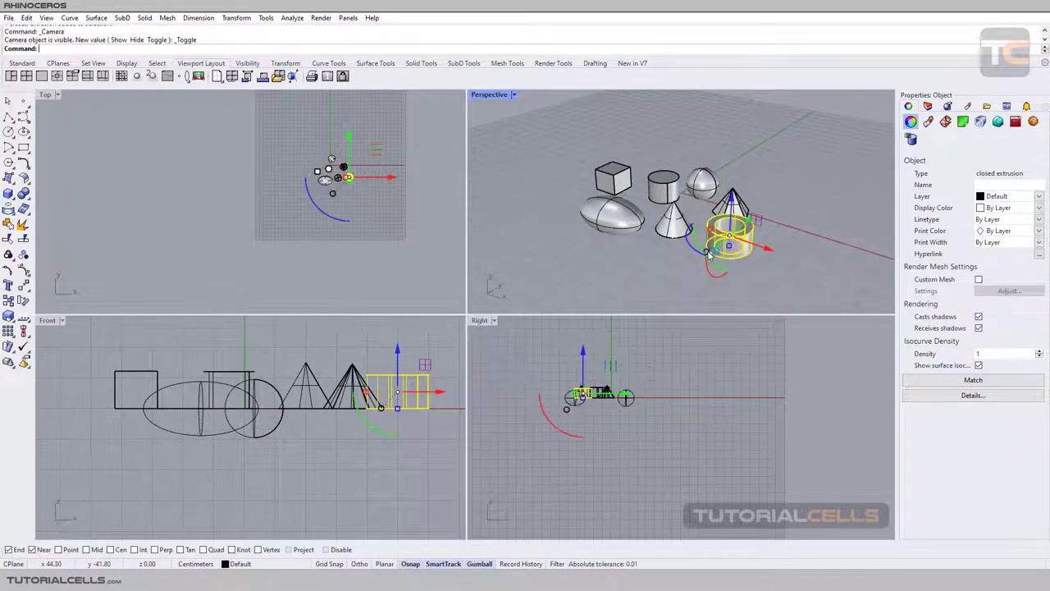
click(711, 255)
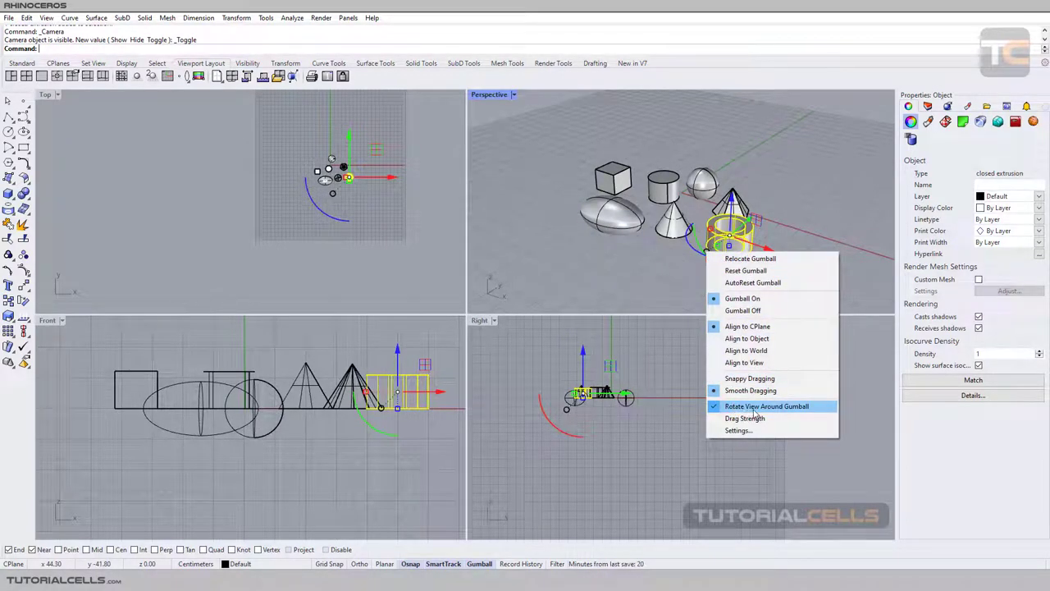
click(755, 407)
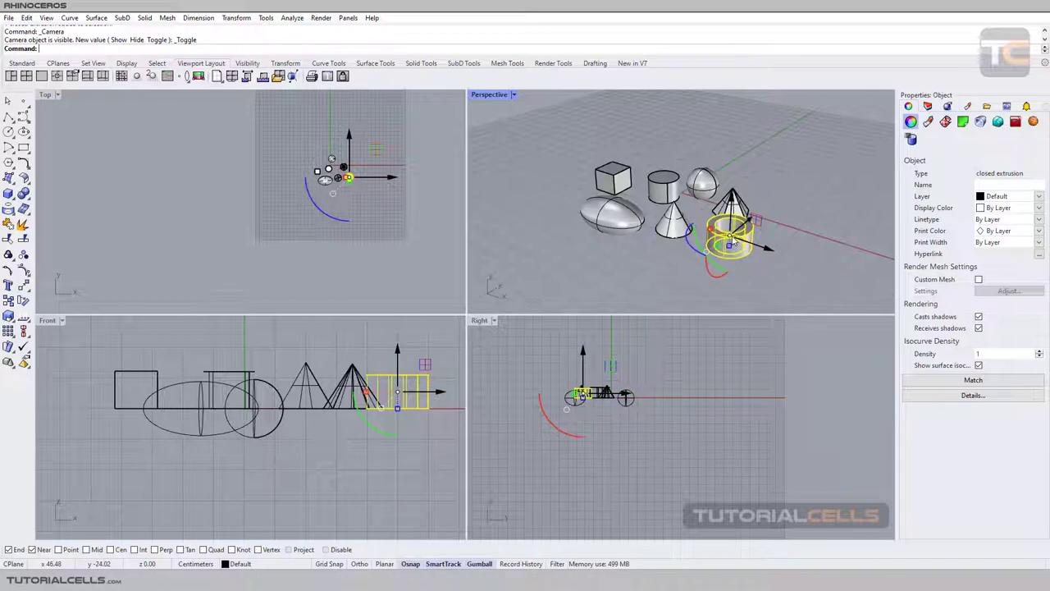
click(614, 179)
mouse_move(617, 180)
right_down()
mouse_move(529, 184)
mouse_move(728, 169)
right_up()
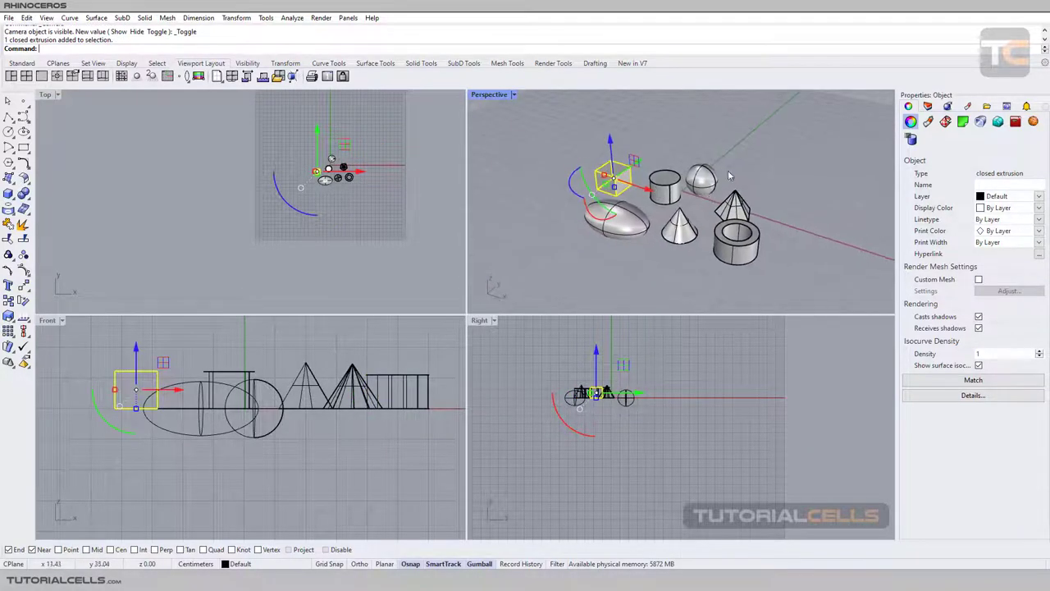
click(765, 138)
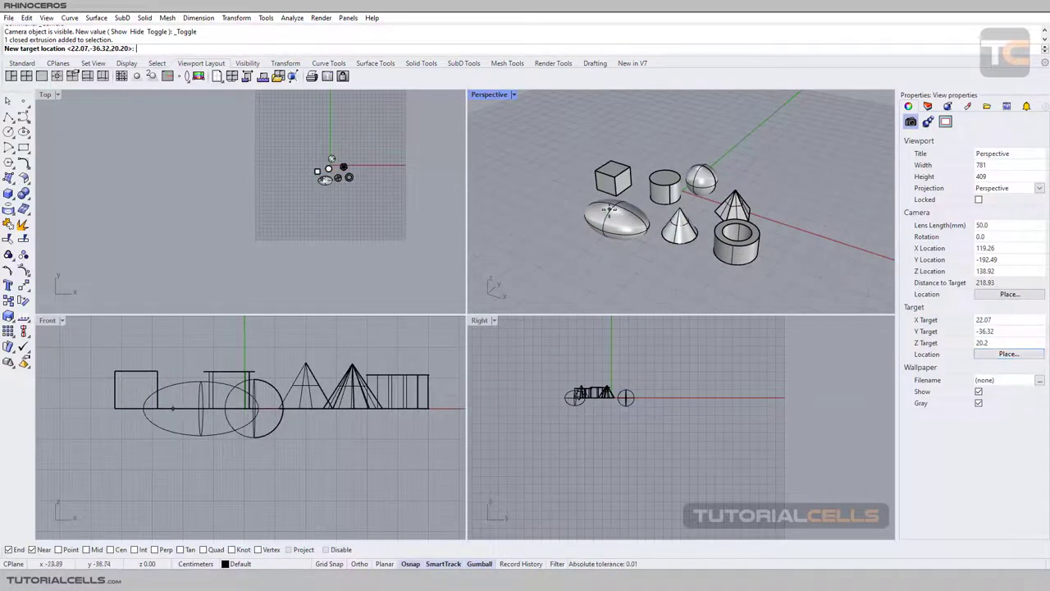
Step: Place the camera target at a new point near the objects and orbit around it
click(611, 211)
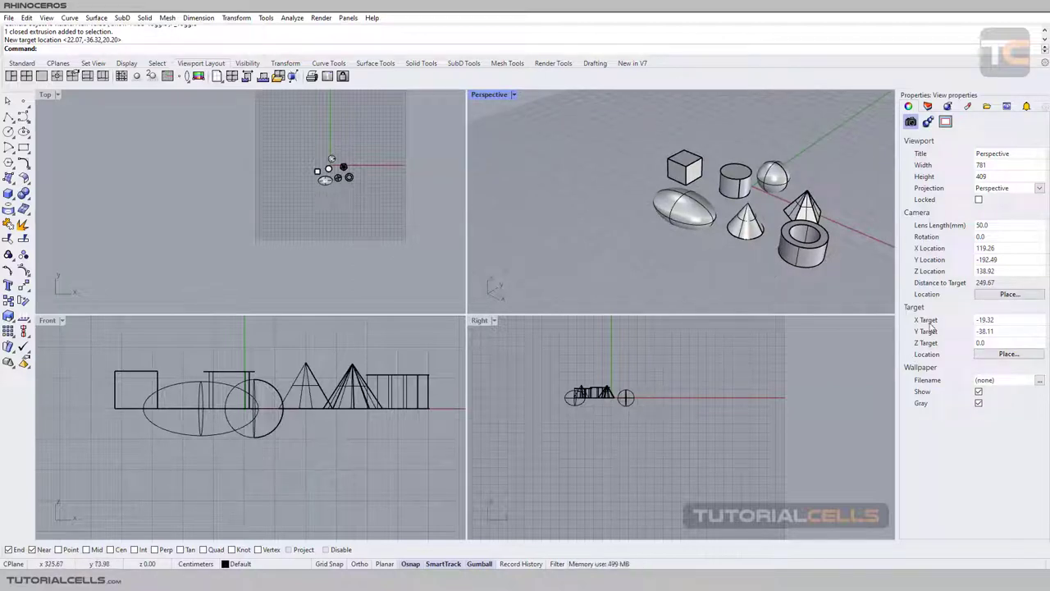
right_drag(786, 264, 565, 256)
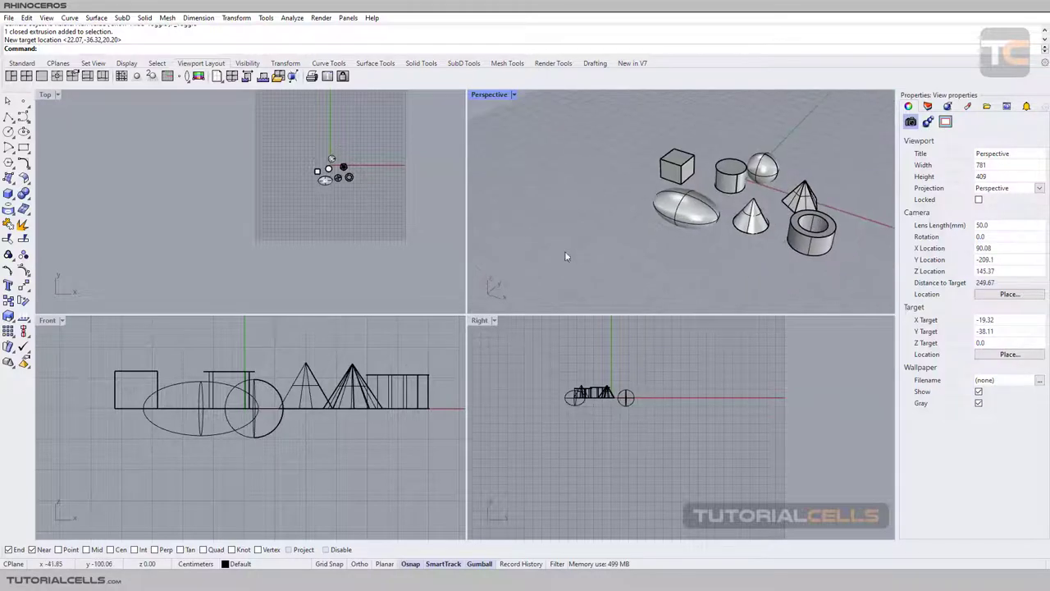
right_drag(712, 222, 574, 225)
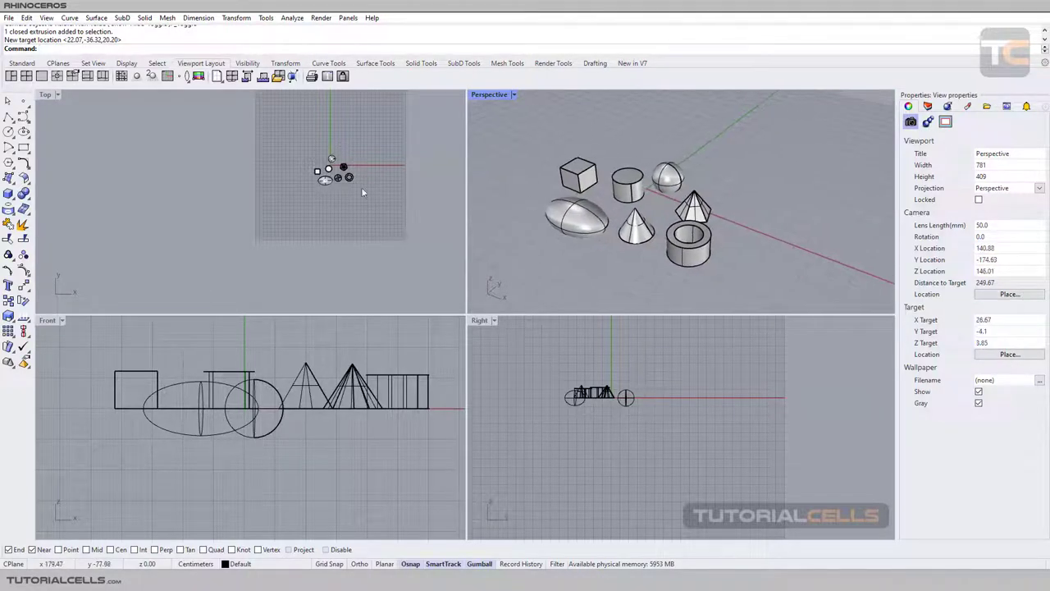
scroll(347, 166, up, 3)
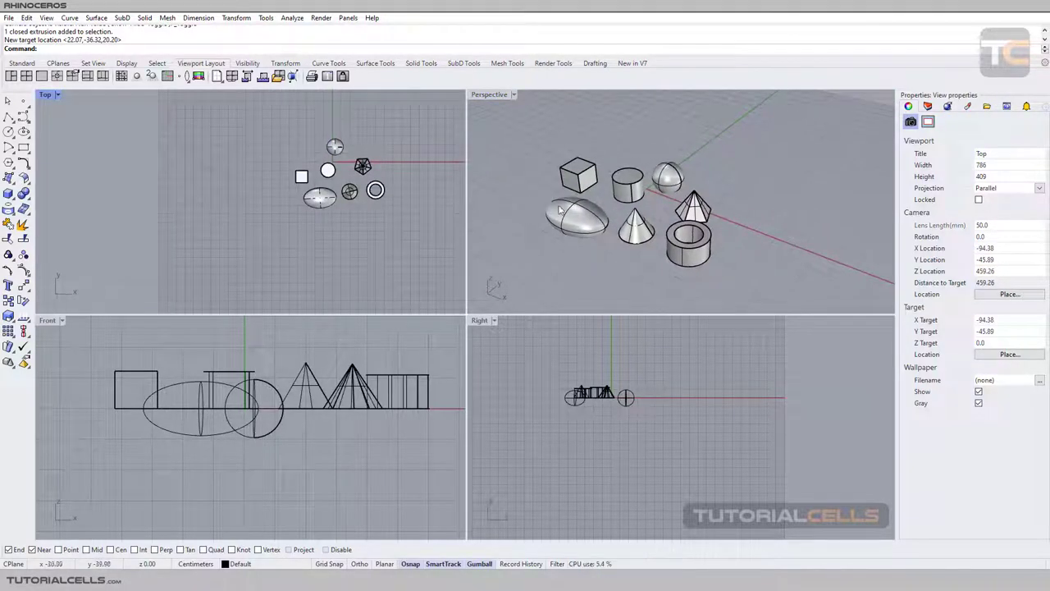
click(487, 168)
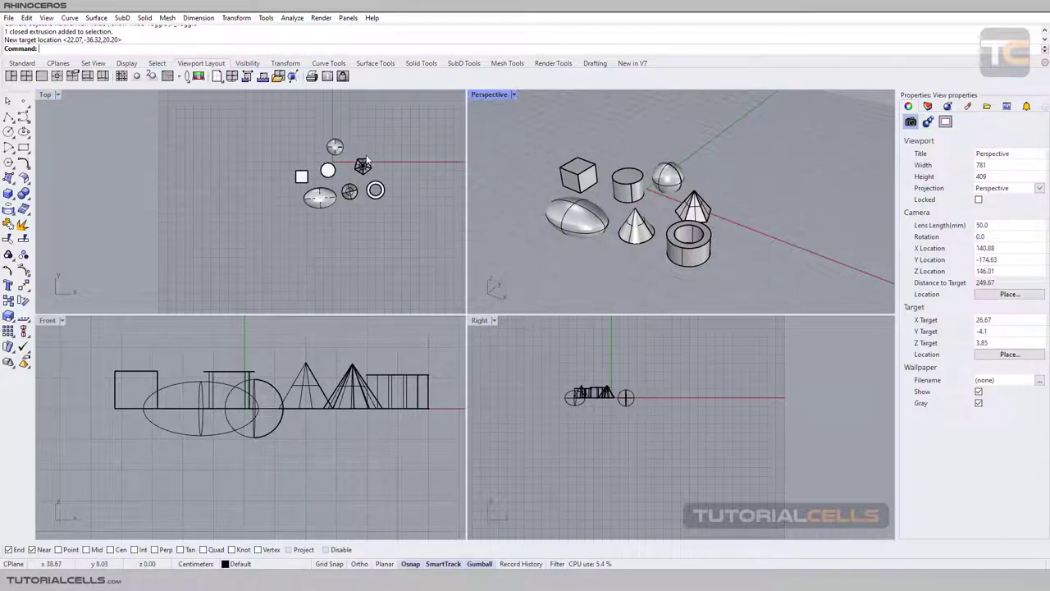
Step: Show the camera frustum again (F6) and dolly the camera to about 202 units from target
key(F6)
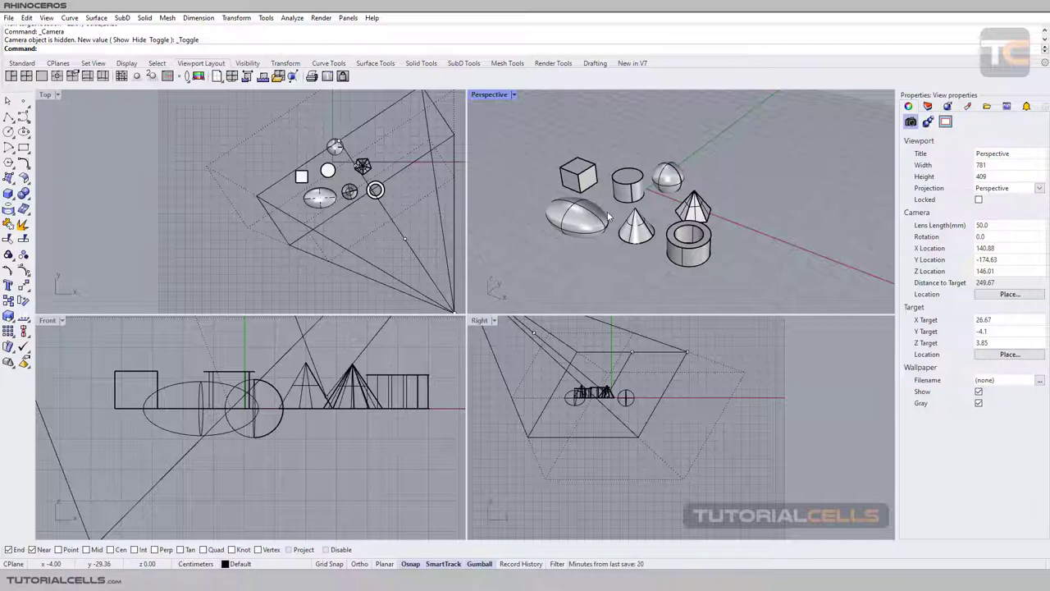
scroll(608, 215, up, 2)
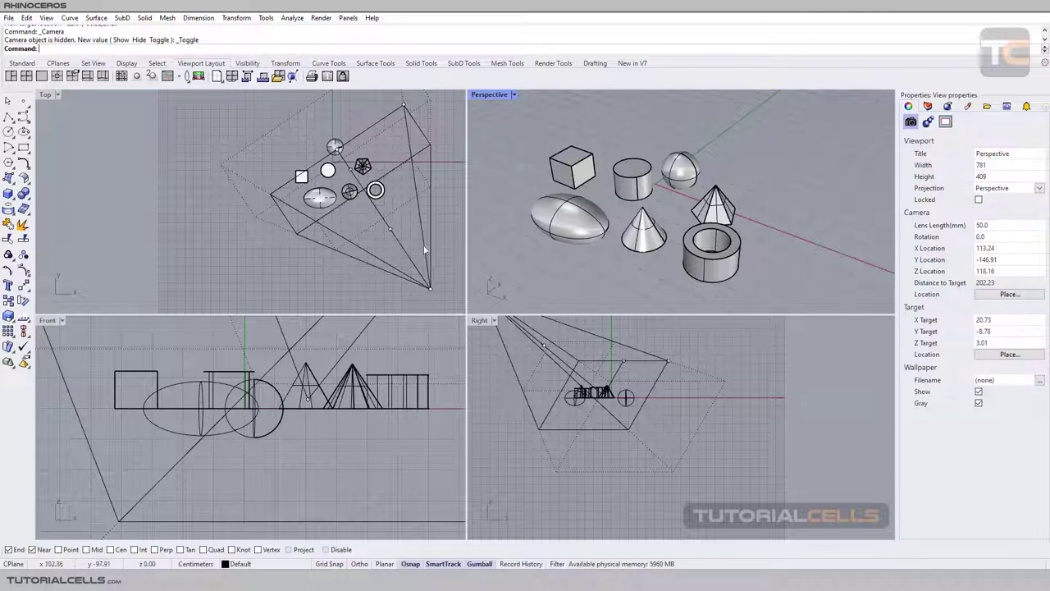
Step: Apply a new Perspective field-of-view angle, then zoom and pan so the shapes are recentred
right_click(138, 80)
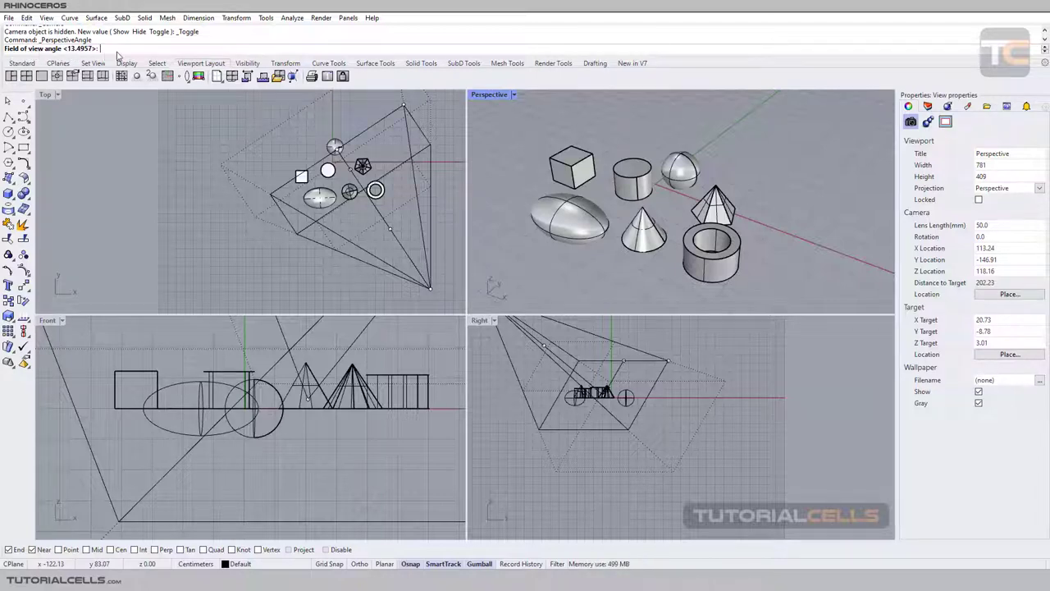
text(100)
key(Return)
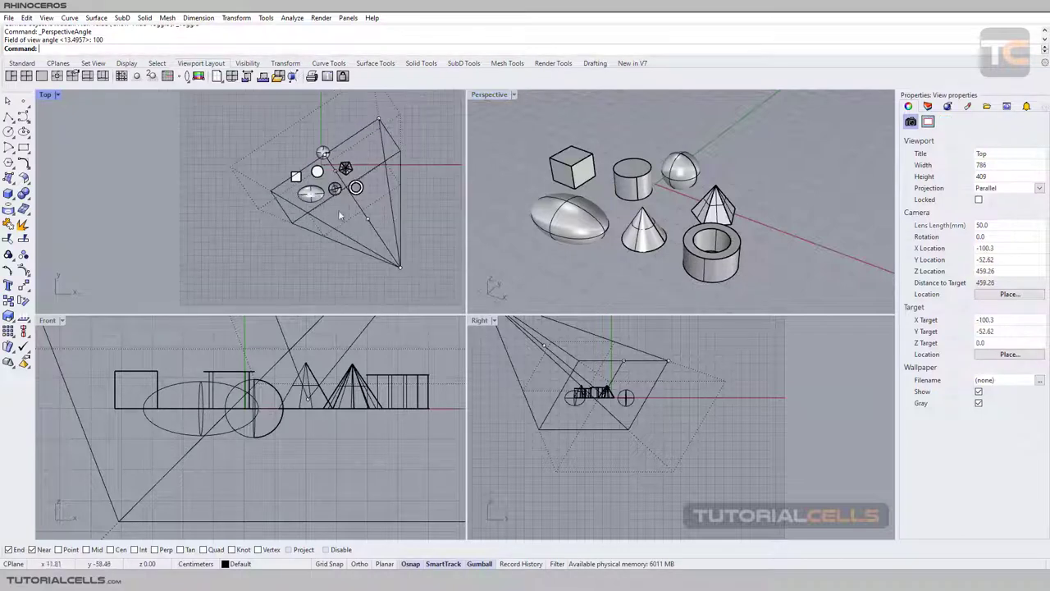
scroll(544, 238, down, 2)
scroll(543, 239, up, 4)
scroll(496, 150, down, 2)
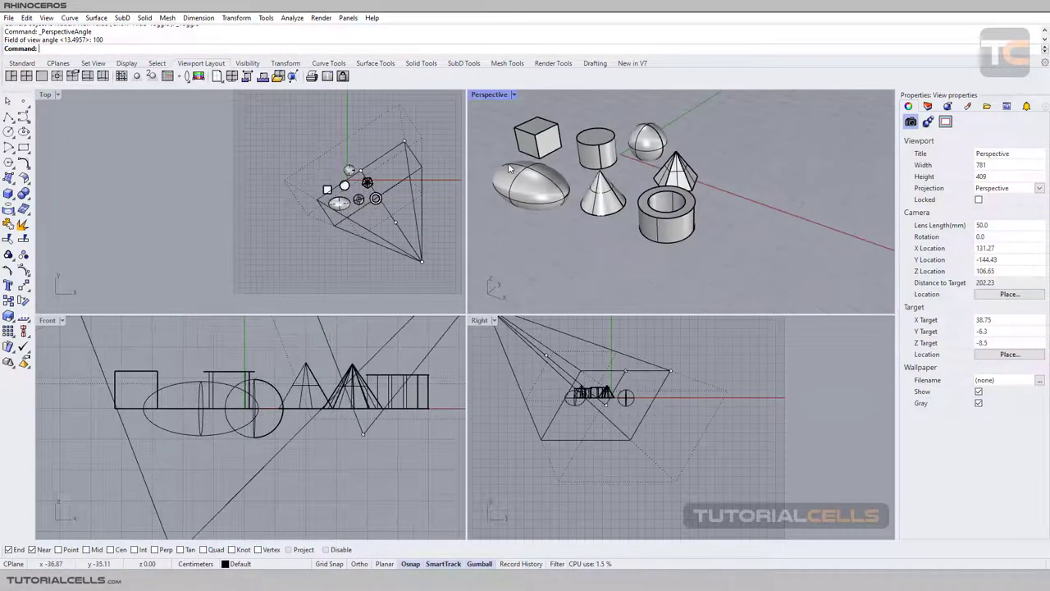
scroll(617, 205, up, 2)
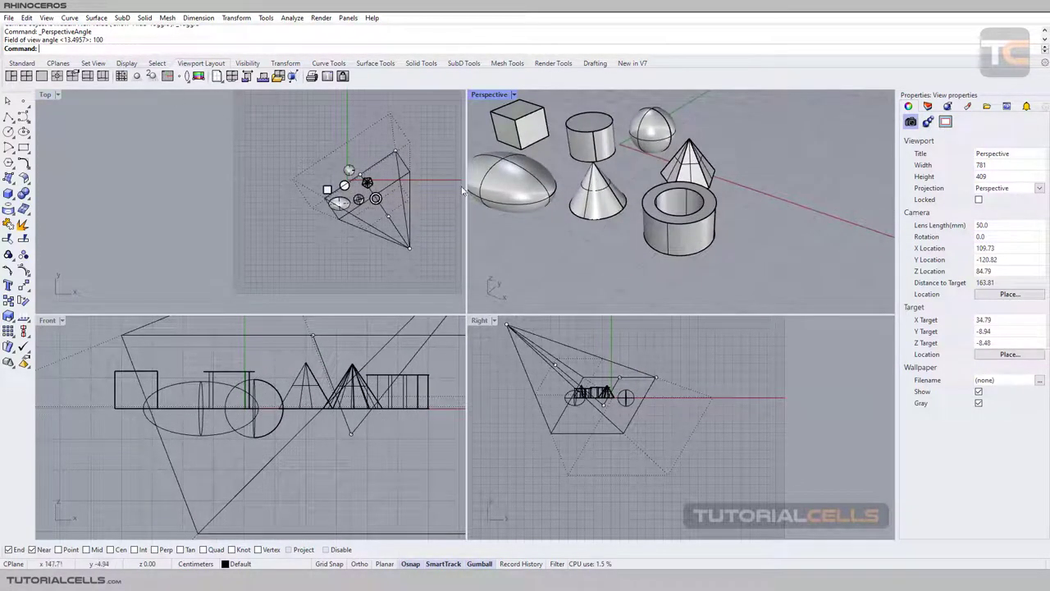
shift+right_drag(588, 201, 655, 226)
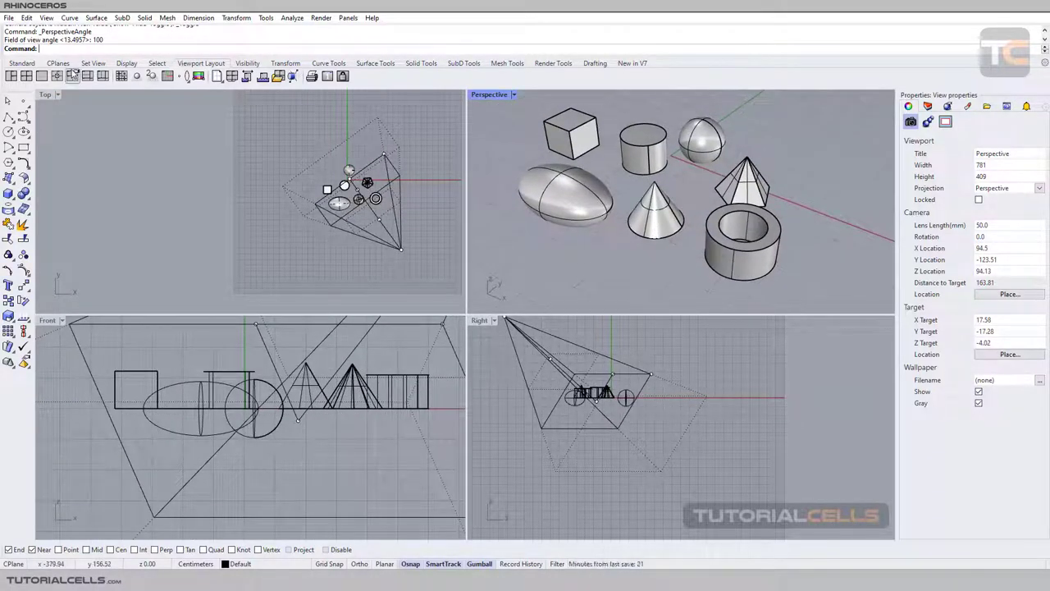
Step: Set a 50-degree field of view, then zoom to about 57 units and orbit around the shapes
key(Return)
text(50)
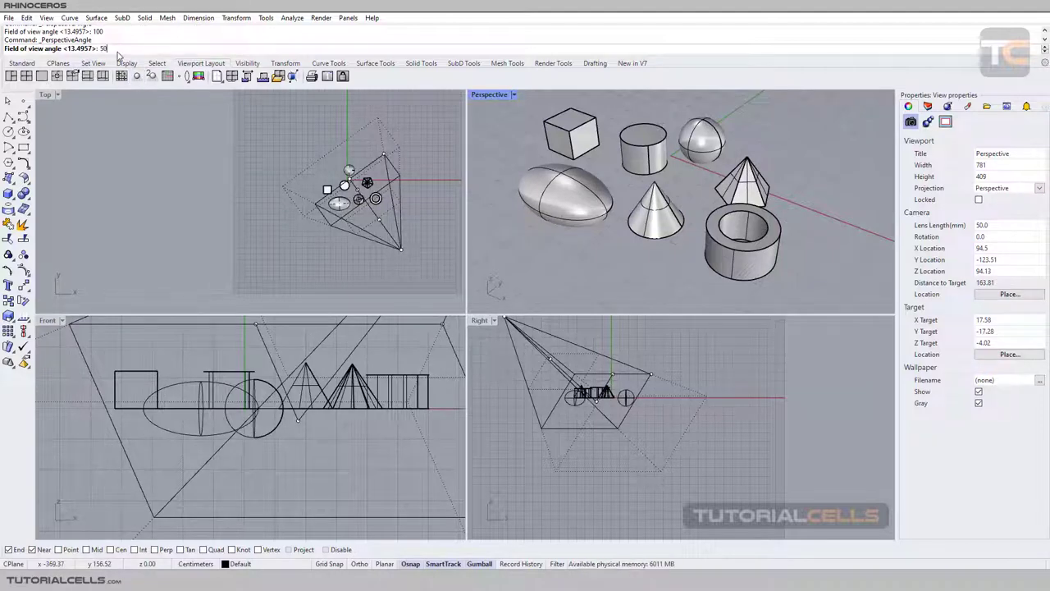
key(Return)
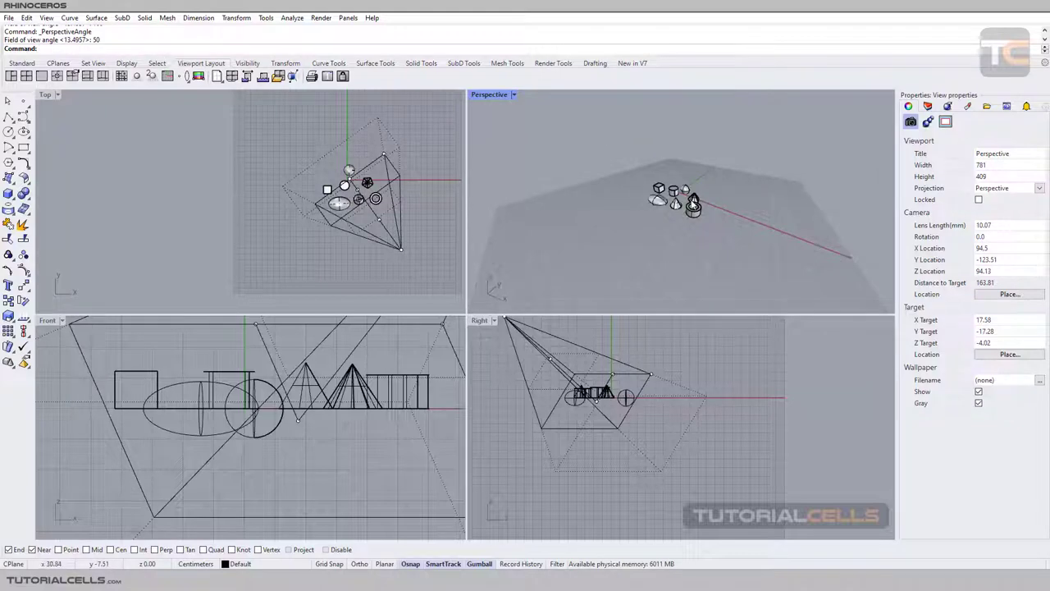
scroll(633, 232, up, 3)
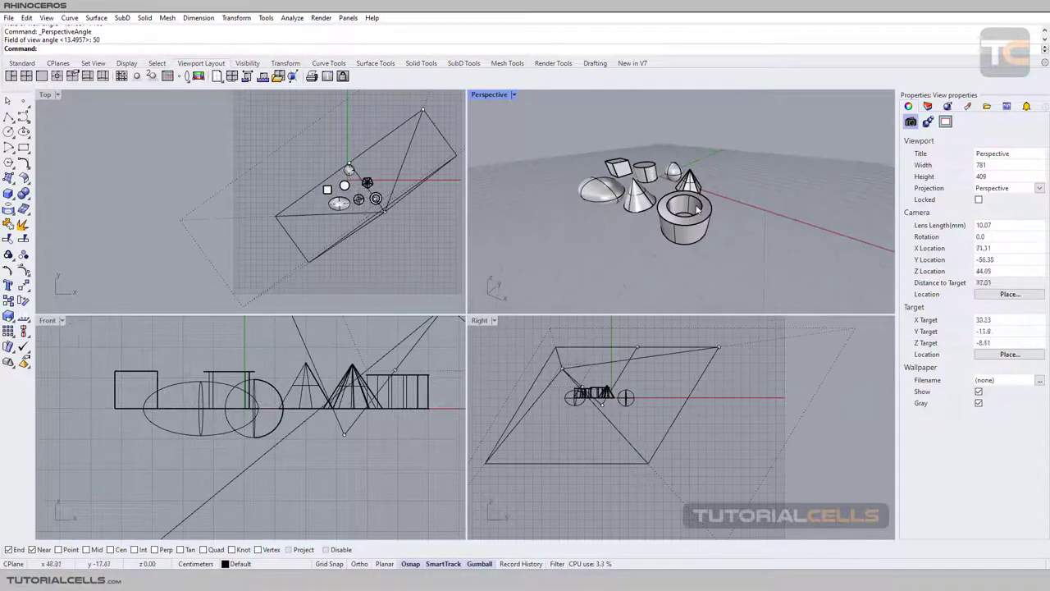
scroll(696, 209, down, 2)
scroll(696, 209, up, 2)
scroll(695, 210, up, 1)
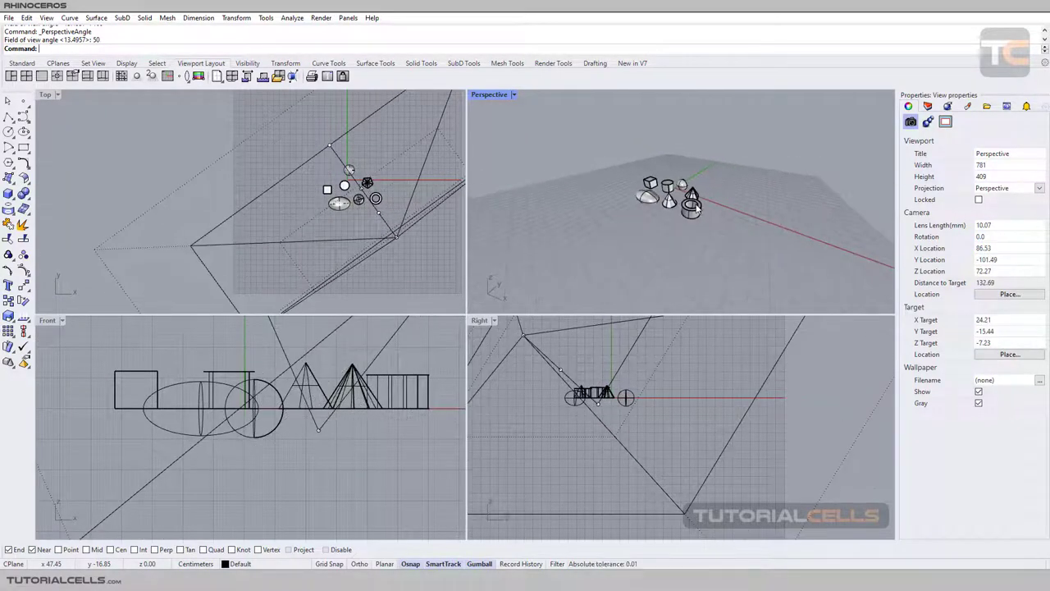
scroll(696, 209, up, 1)
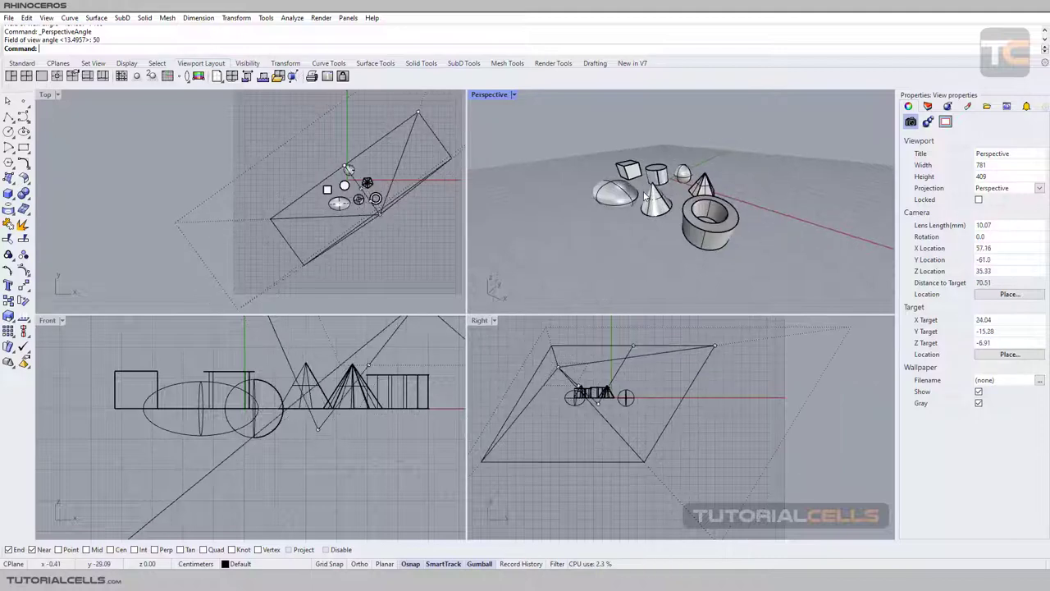
scroll(646, 195, up, 3)
right_drag(645, 196, 733, 213)
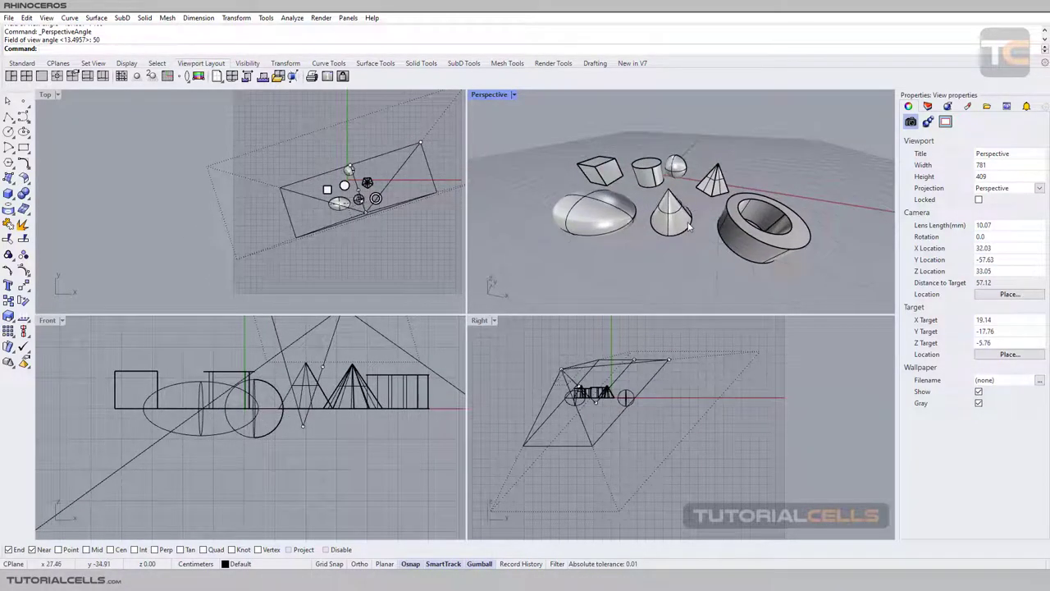
Step: Dolly-zoom the Perspective camera down to a 6.32 mm lens while keeping the framing
click(183, 76)
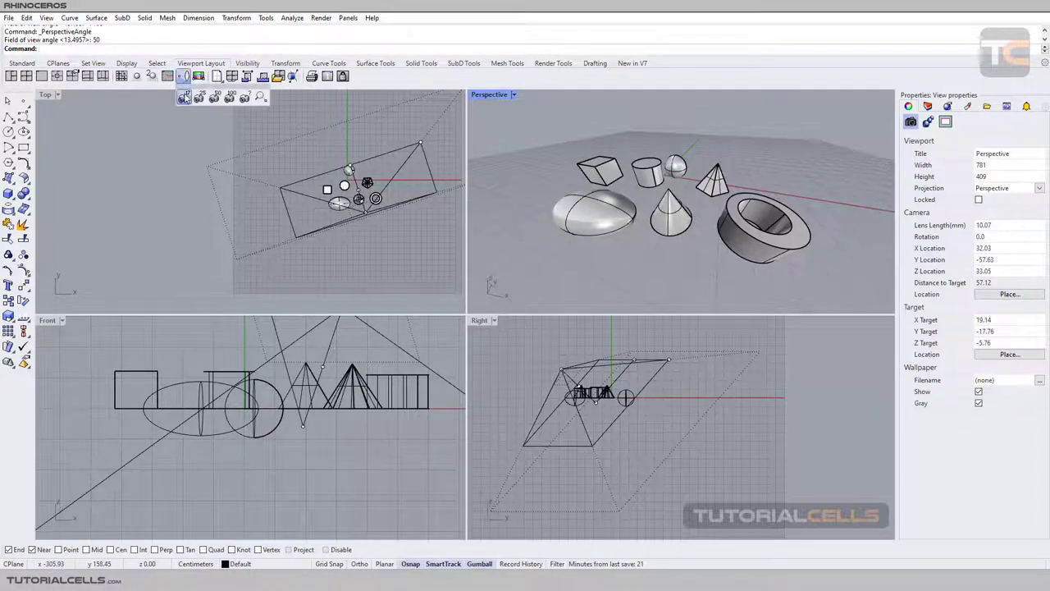
click(202, 99)
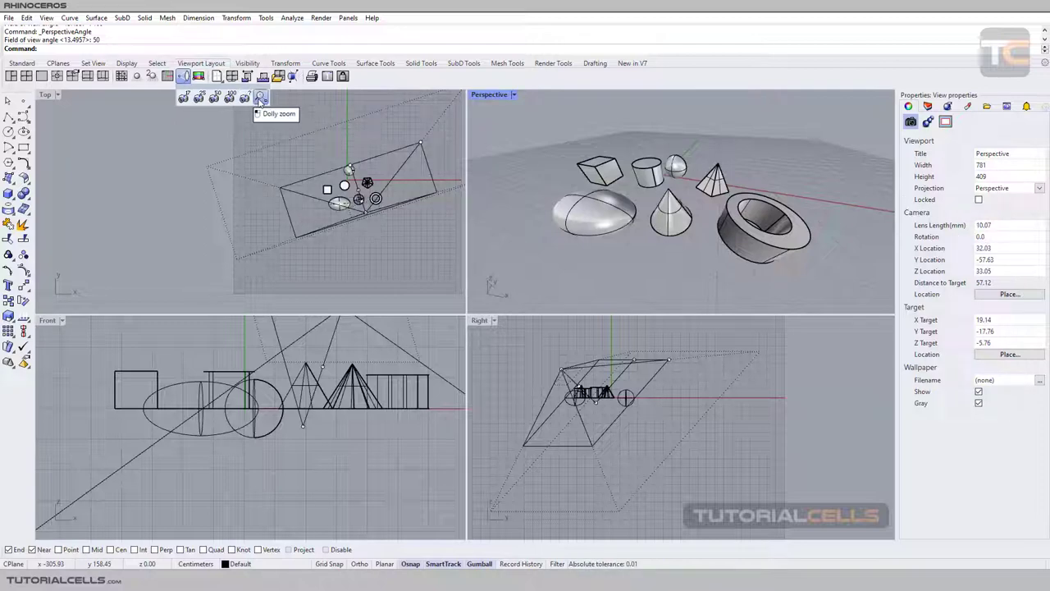
click(260, 99)
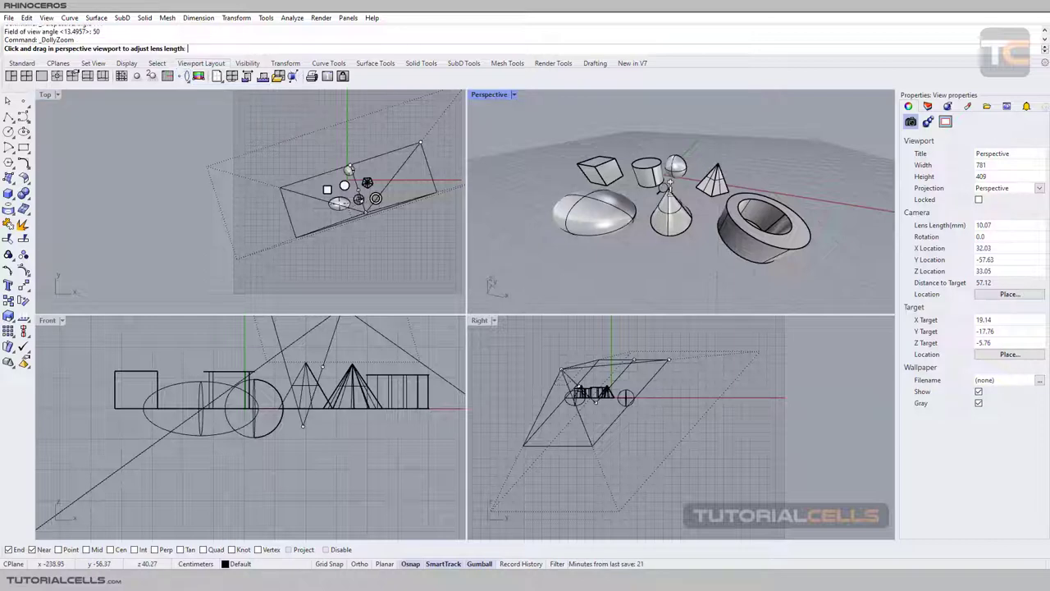
drag(682, 186, 691, 202)
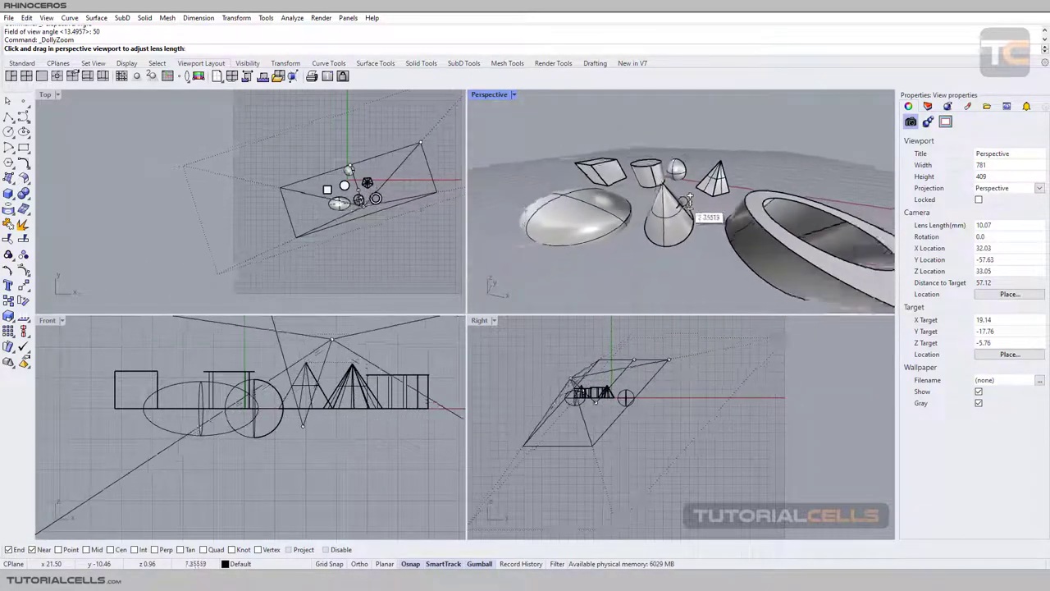
drag(690, 202, 773, 220)
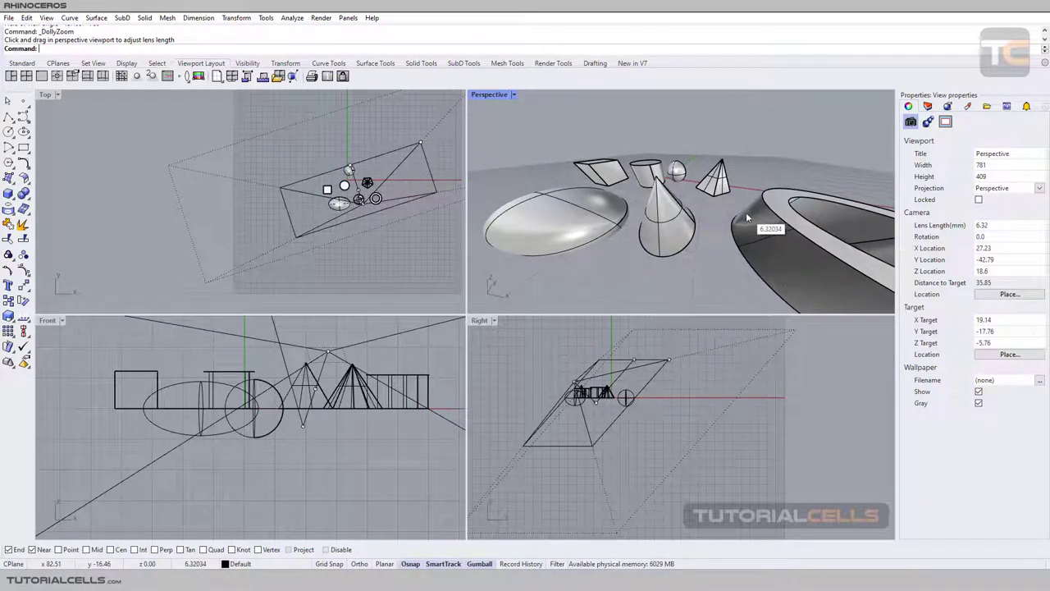
Step: Select and then deselect the cone, and orbit the camera to a new angle
click(692, 215)
key(Escape)
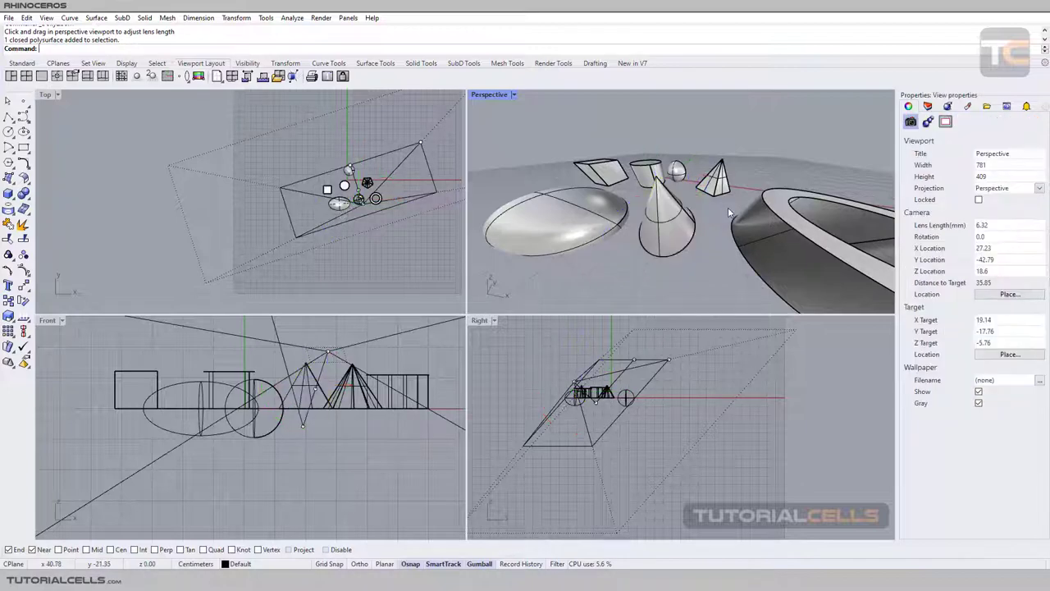
mouse_move(728, 207)
right_down()
mouse_move(686, 207)
mouse_move(686, 219)
mouse_move(717, 222)
right_up()
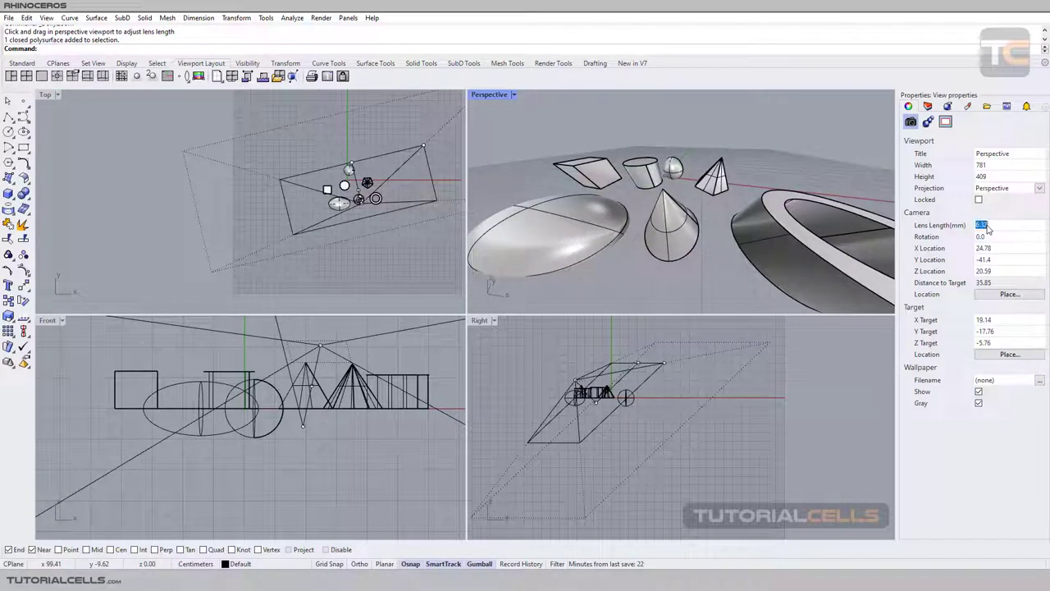
click(1010, 225)
text(50)
Step: Commit a 50 mm lens length, zoom out to about 193 units and orbit to frame every shape
key(Return)
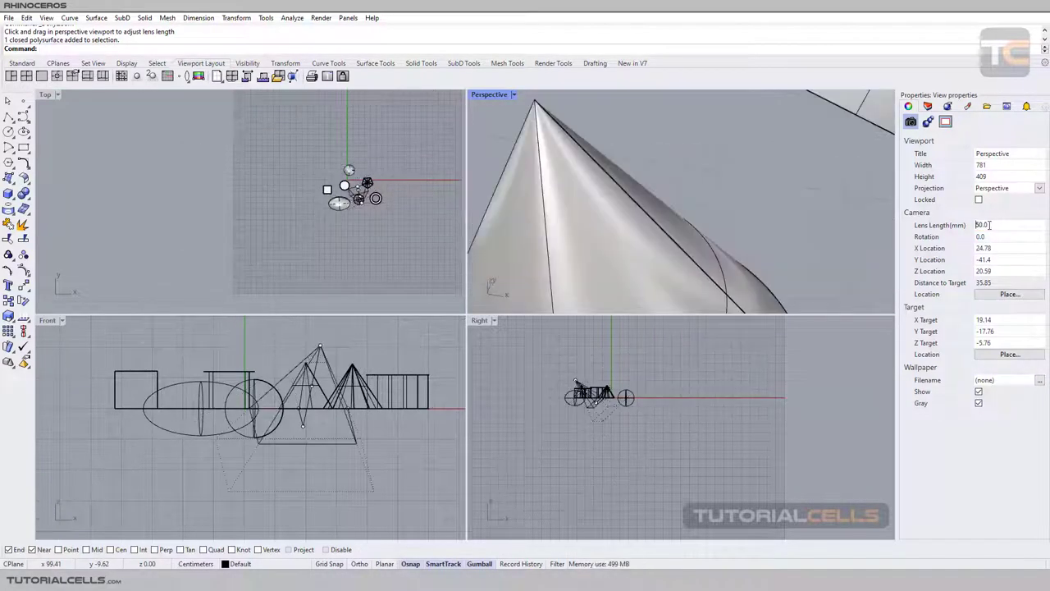
scroll(710, 199, down, 3)
scroll(711, 199, down, 3)
right_drag(711, 200, 688, 199)
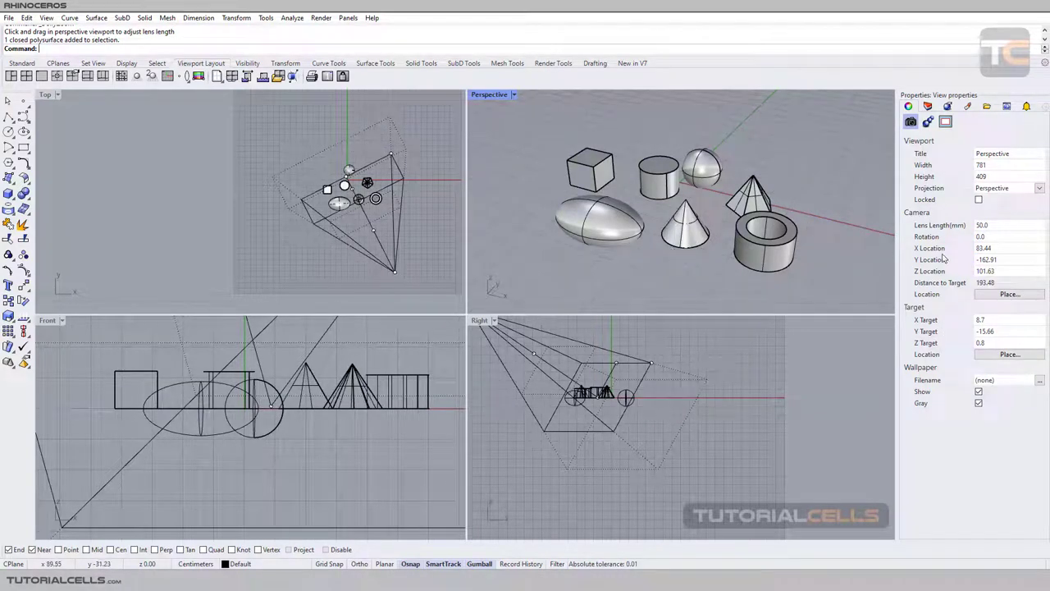
Step: Orbit the 50 mm Perspective camera to a slightly lower, more side-on angle
click(188, 81)
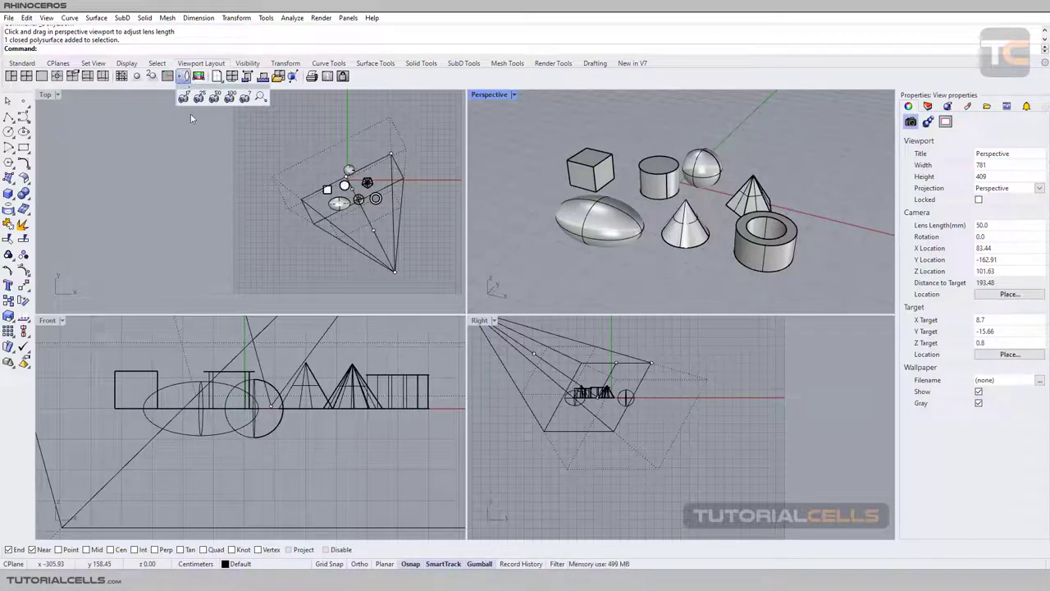
right_drag(579, 215, 566, 205)
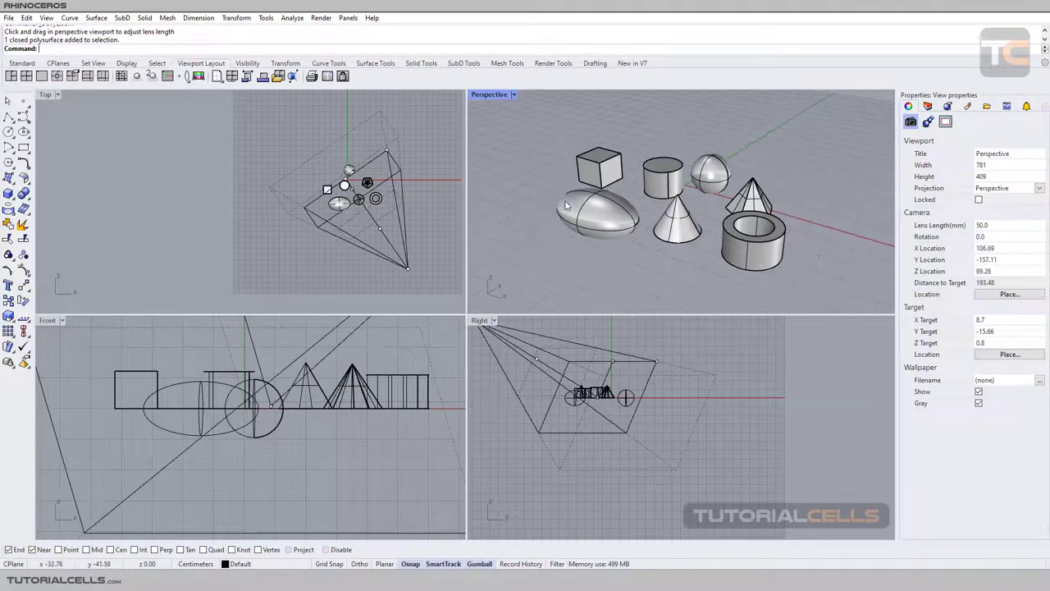